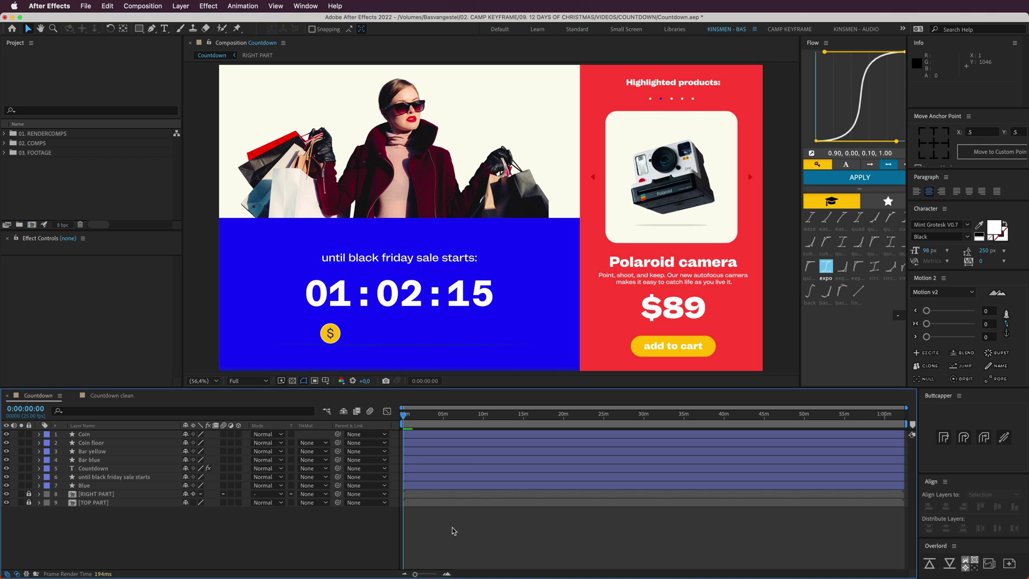
- Preview the Countdown composition so the timer ticks down and the coin moves
key("space")
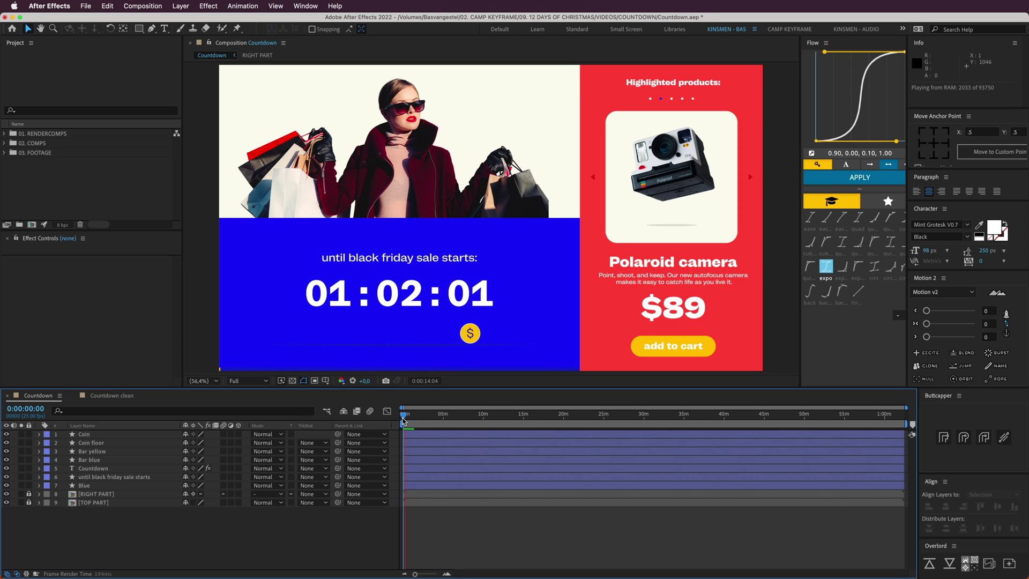
- In Countdown clean, add a 'conutdown' text layer centred horizontally in the composition
left_click(113, 396)
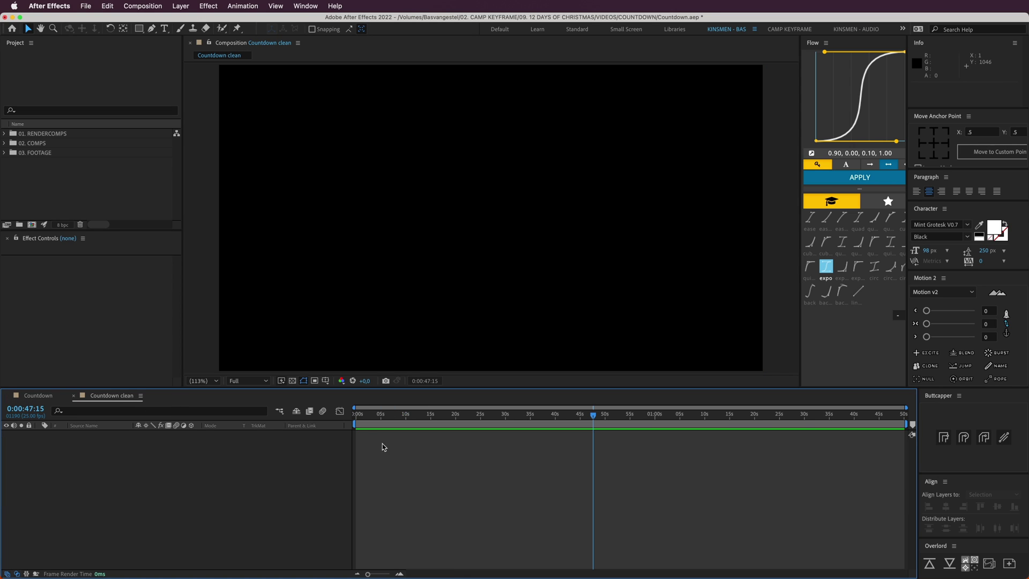
left_click(163, 28)
left_click(437, 229)
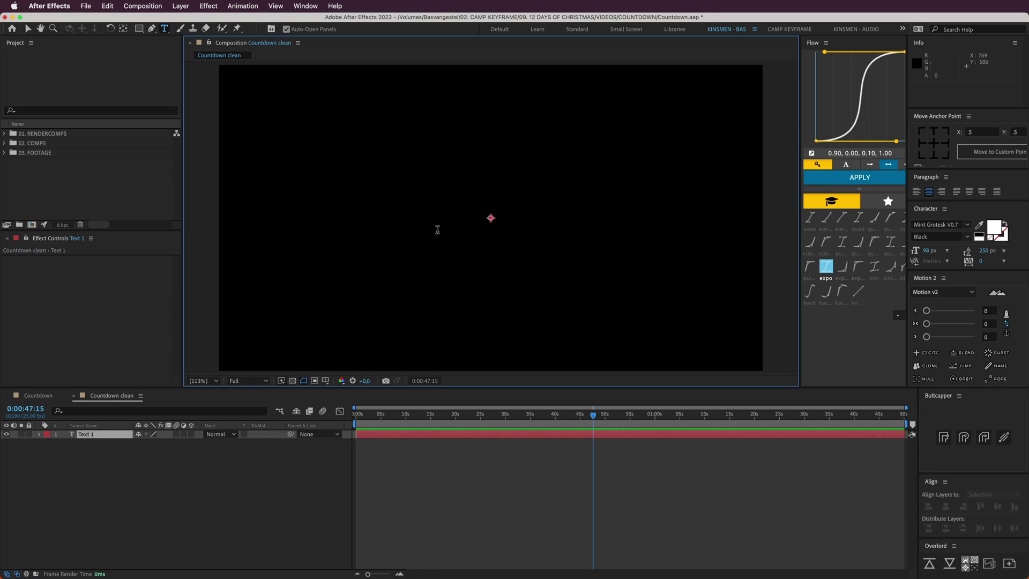
type("conutdown")
double_click(438, 231)
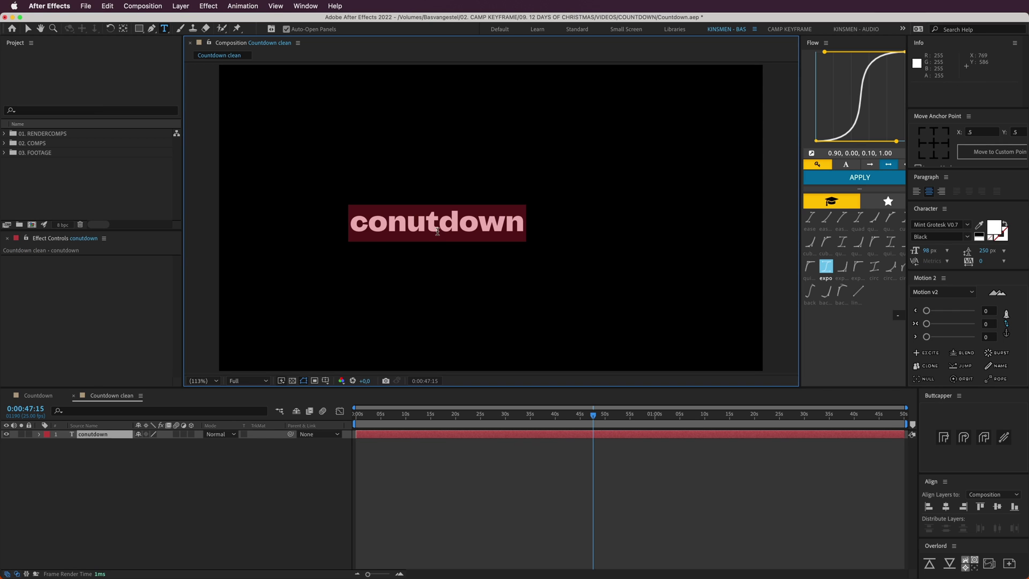
left_click(28, 29)
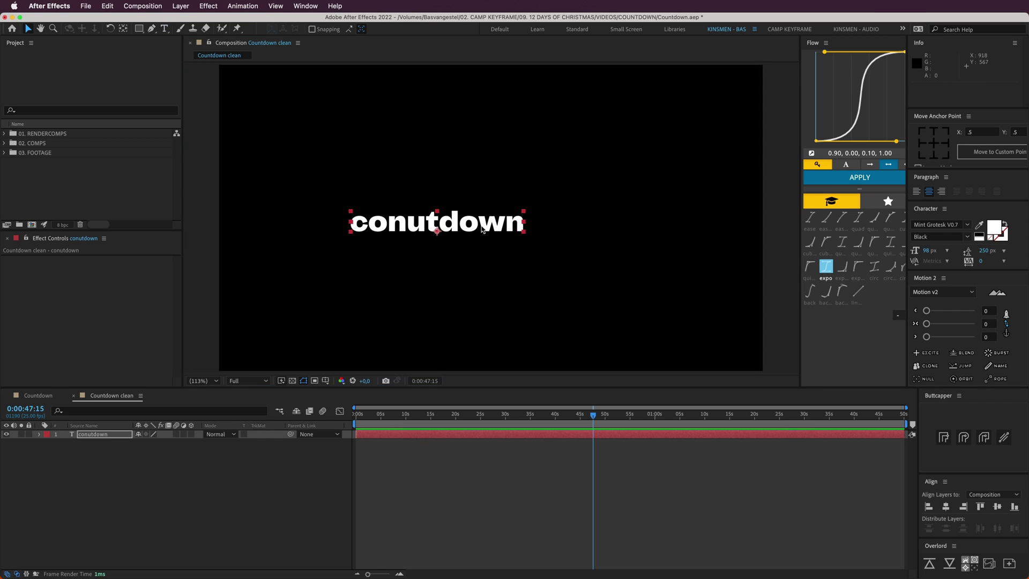
left_click(947, 508)
key("super+shift+a")
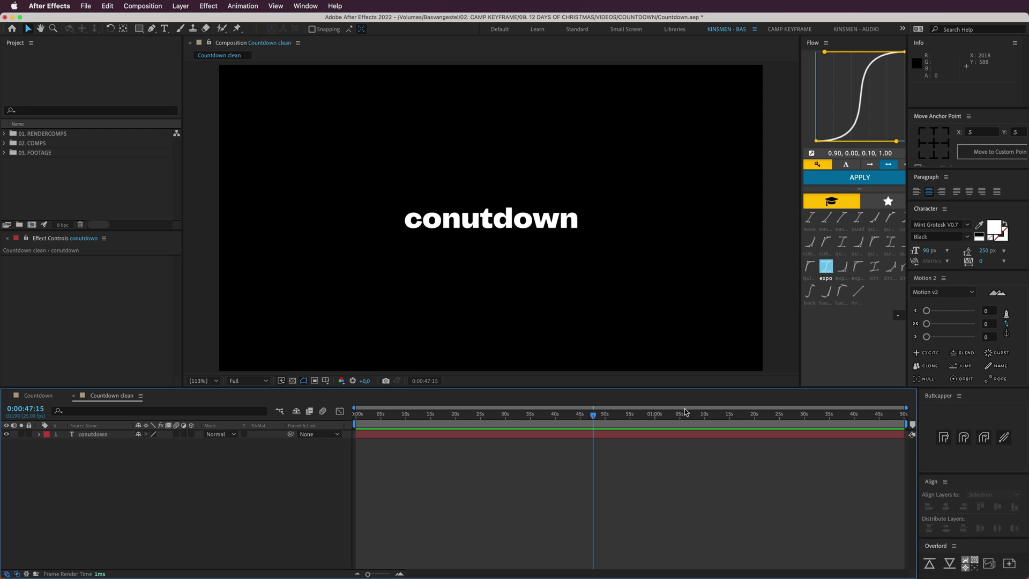
- Apply an Expression Controls > Slider Control effect to the conutdown text layer
scroll(533, 252, "up", 2)
left_click(534, 249)
scroll(533, 246, "down", 1)
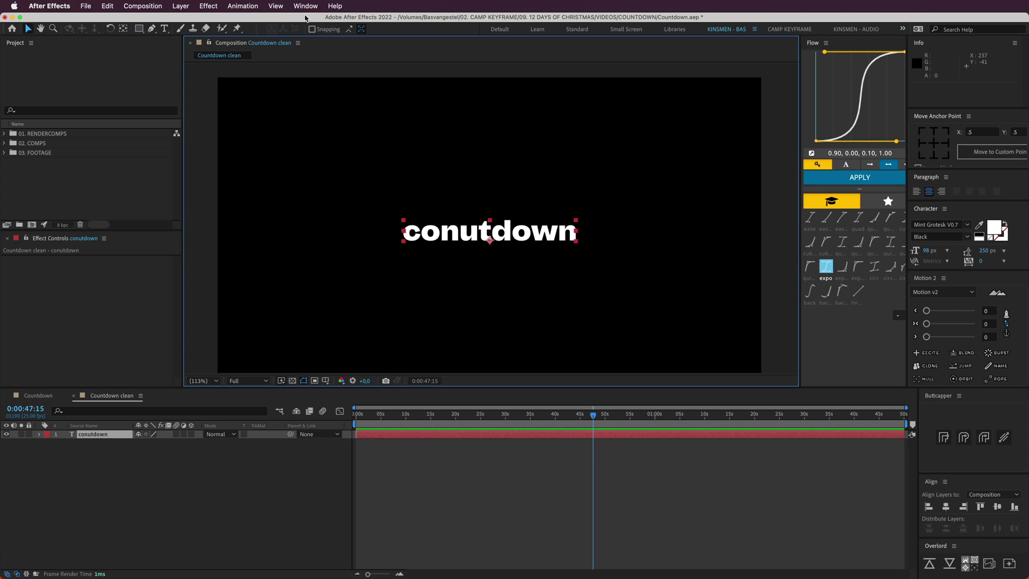
left_click(209, 6)
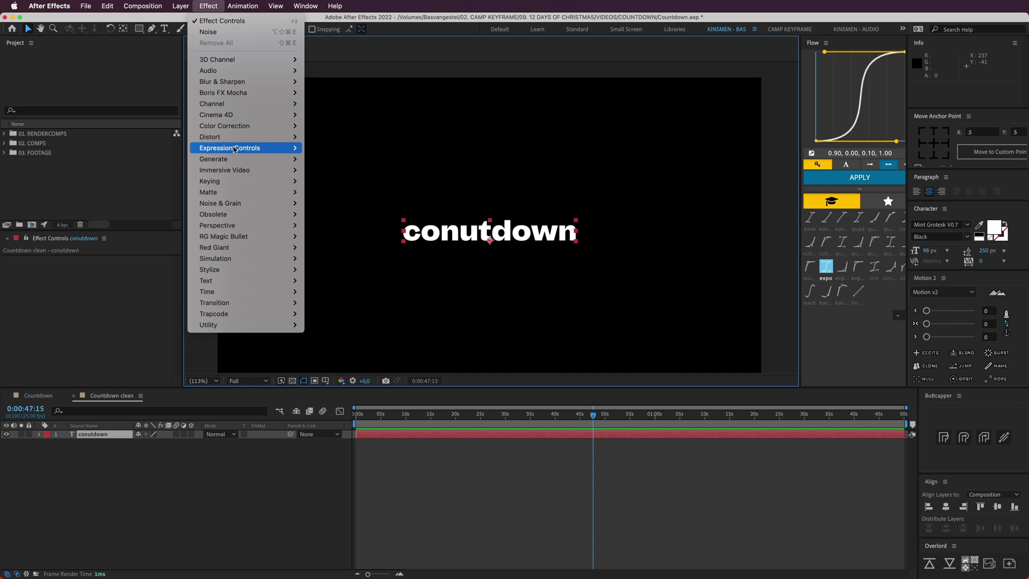
mouse_move(249, 149)
left_click(339, 225)
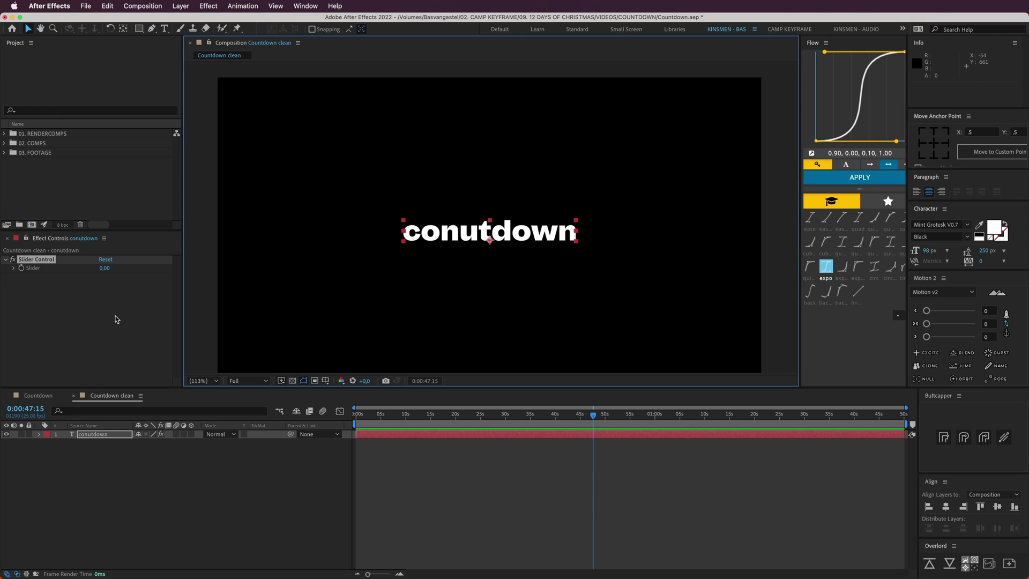
left_click(39, 434)
- Copy the Source Text expression from the finished Countdown composition's timer layer
left_click(48, 443)
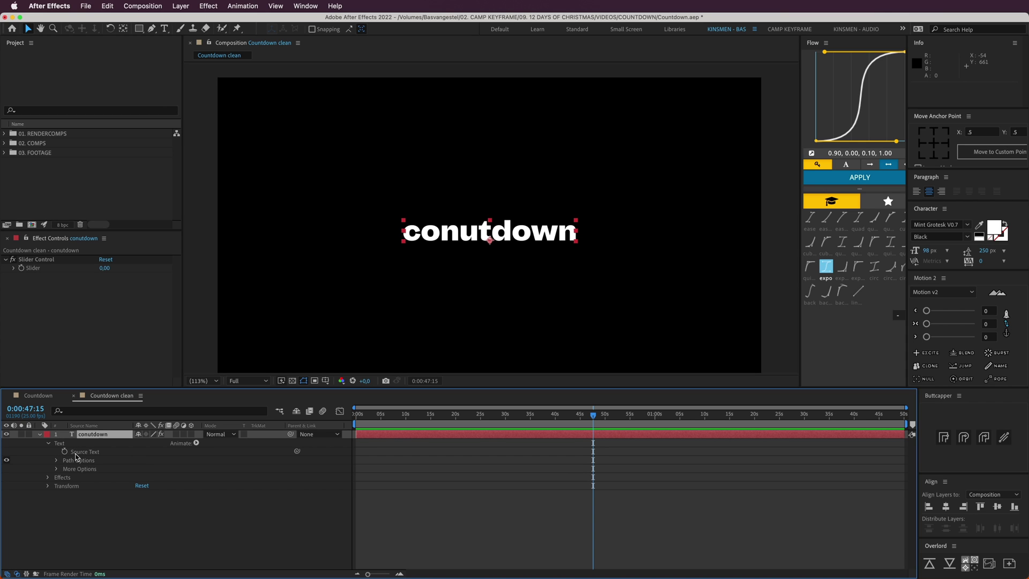
left_click(37, 395)
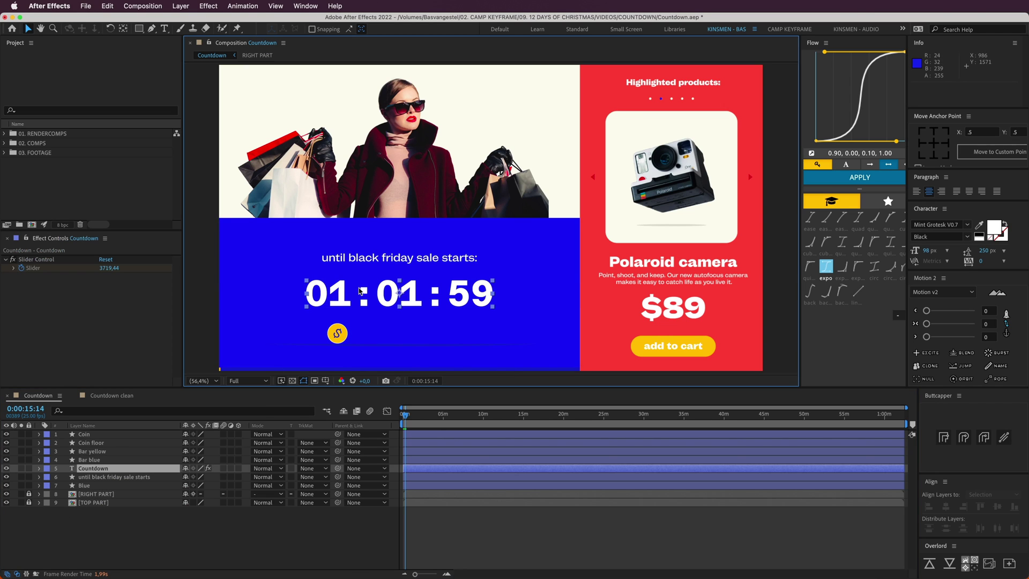
left_click(338, 289)
left_click(38, 468)
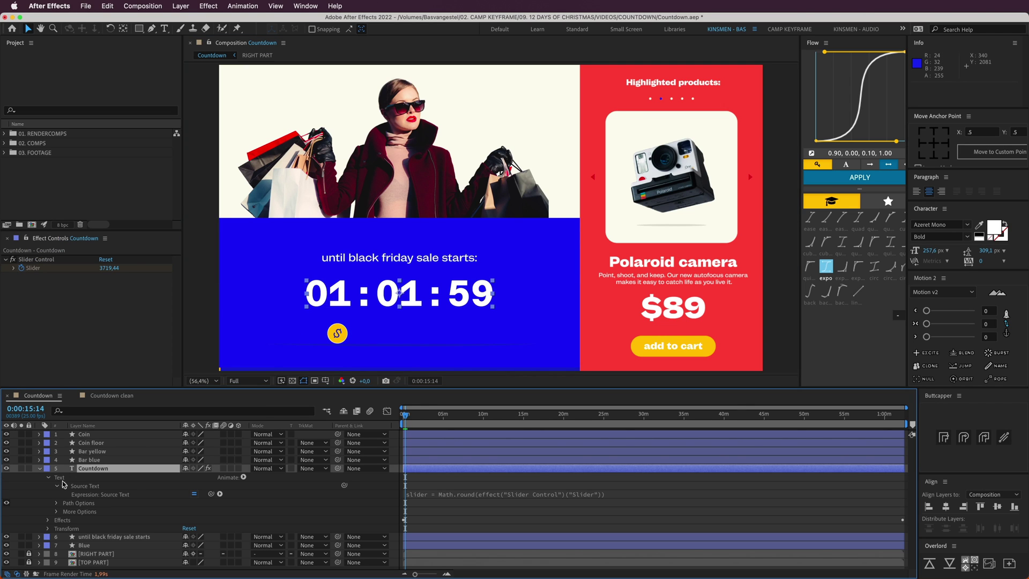
left_click(509, 497)
left_click(465, 481)
- Paste it as the conutdown layer's Source Text expression so the text reads 00:00:00
left_click(111, 395)
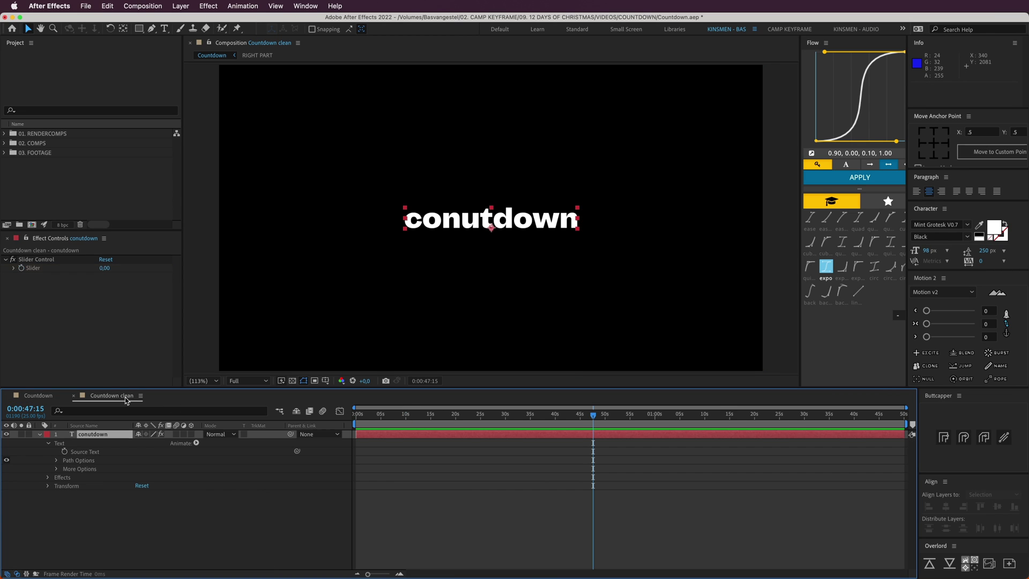
left_click(65, 452, "alt")
key("super+v")
left_click(418, 532)
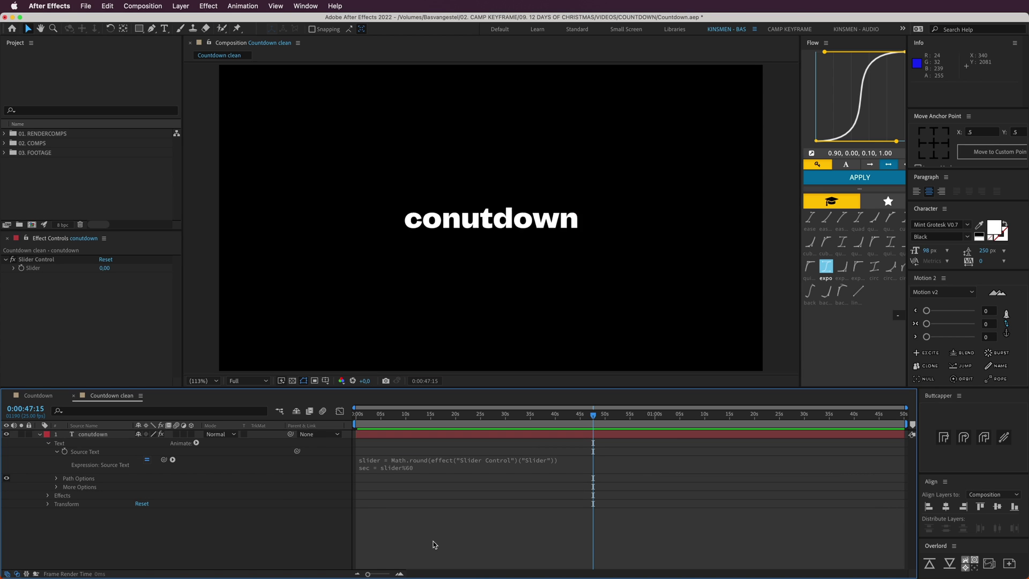
left_click(420, 464)
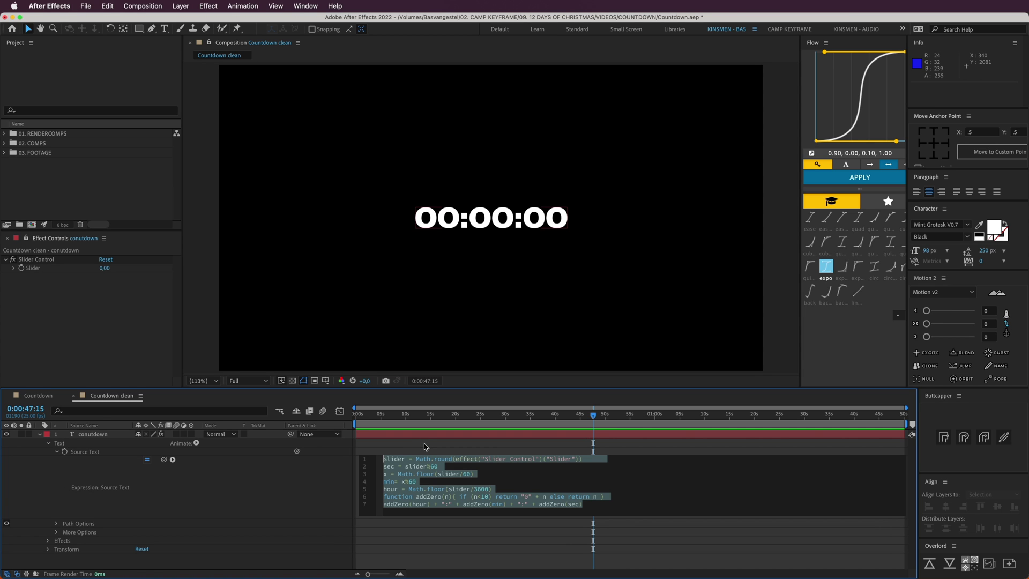
left_click(423, 442)
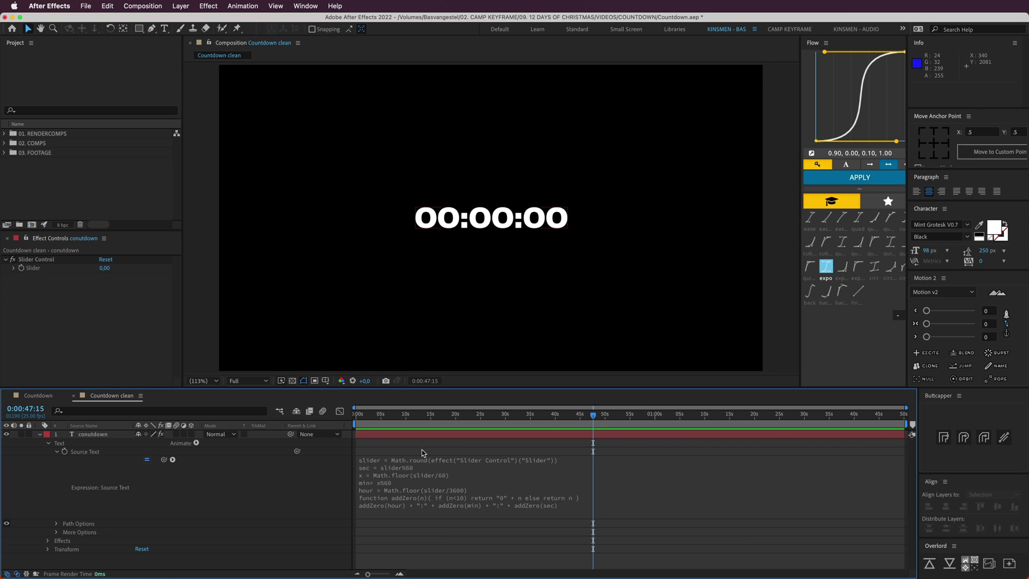
- Inspect the countdown expression's slider and Math.round lines in the expression editor
left_click(390, 459)
left_click(408, 459)
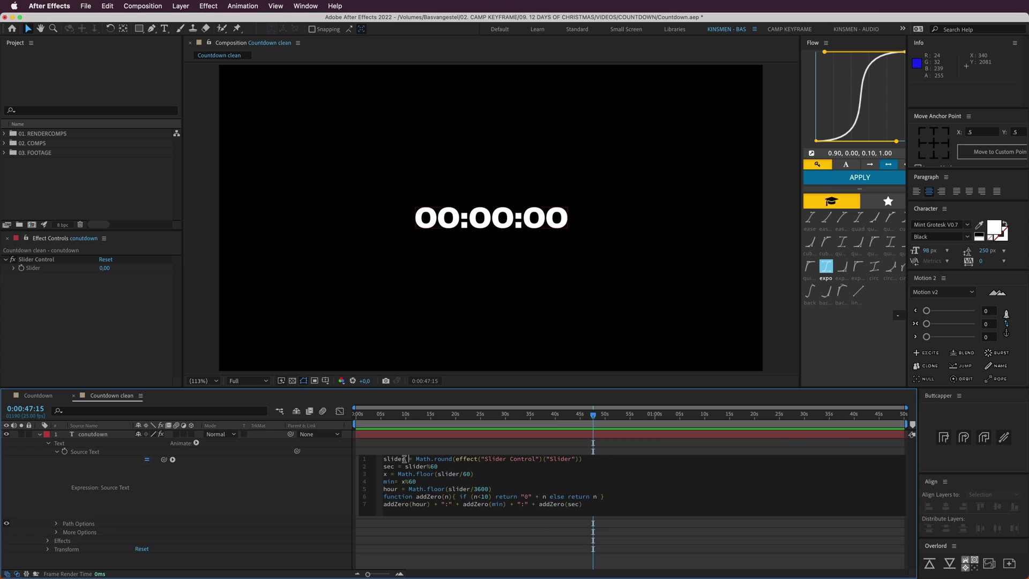
double_click(405, 460)
left_click_drag(417, 460, 452, 459)
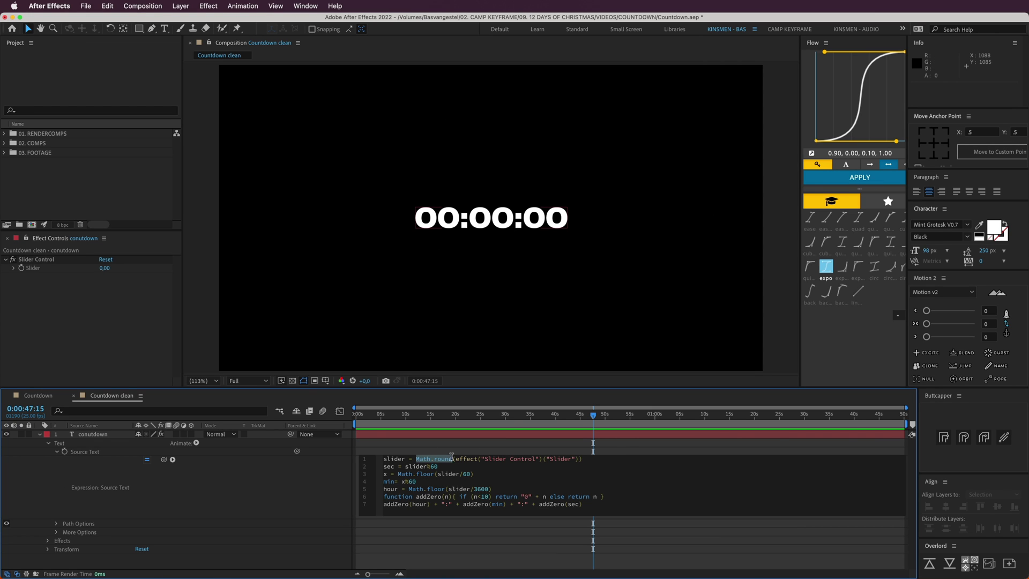
left_click_drag(587, 505, 368, 454)
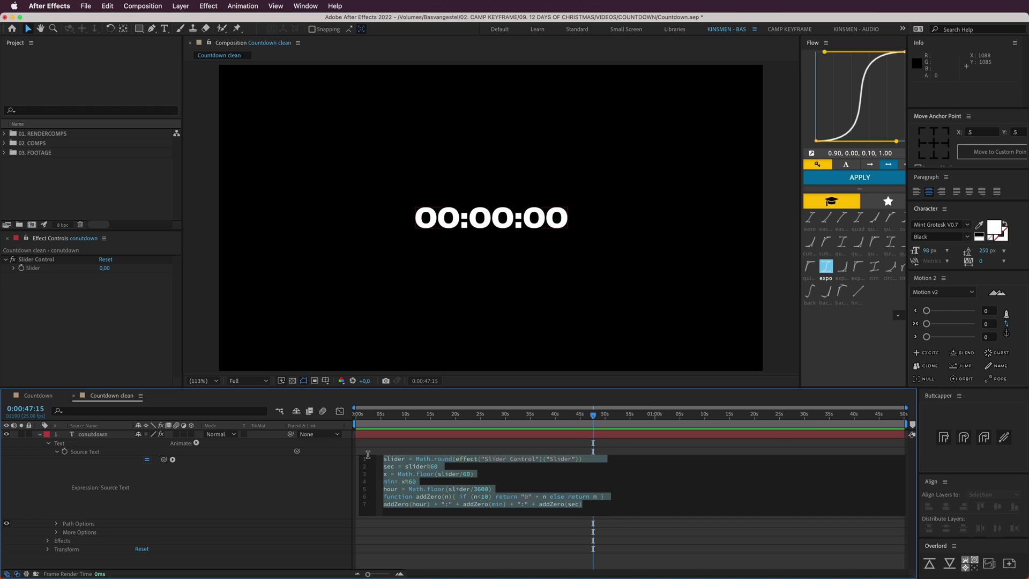
left_click(382, 447)
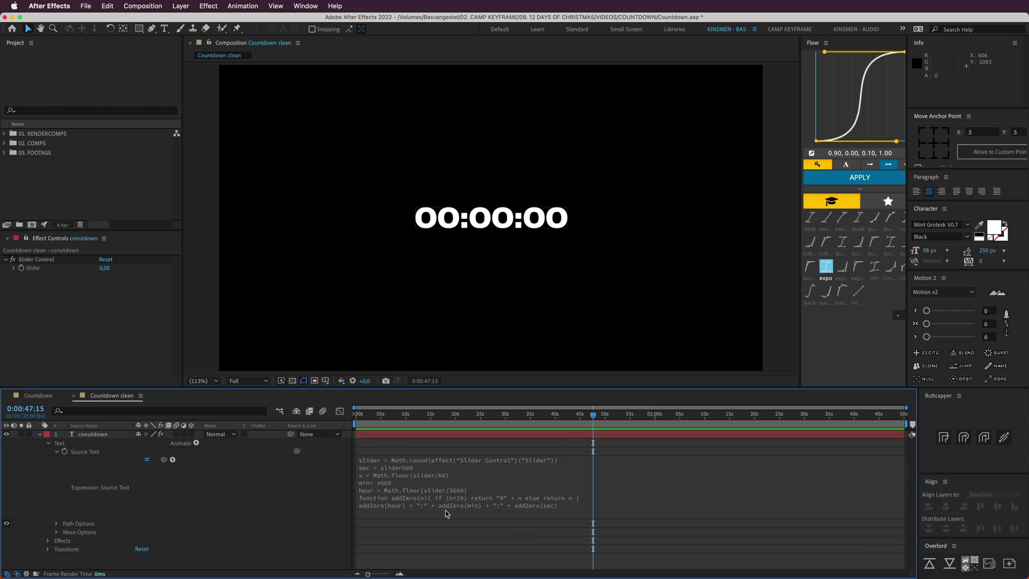
- Delete addZero(hour) + ":" + from line 7 to drop the hours
left_click(384, 504)
left_click(400, 504)
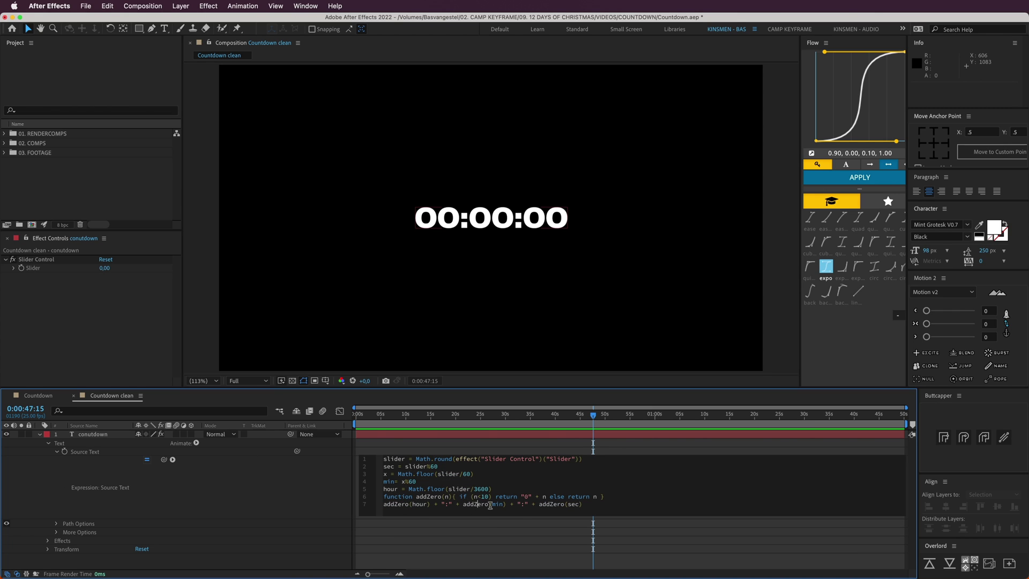
left_click_drag(462, 505, 371, 504)
key("BackSpace")
left_click(416, 533)
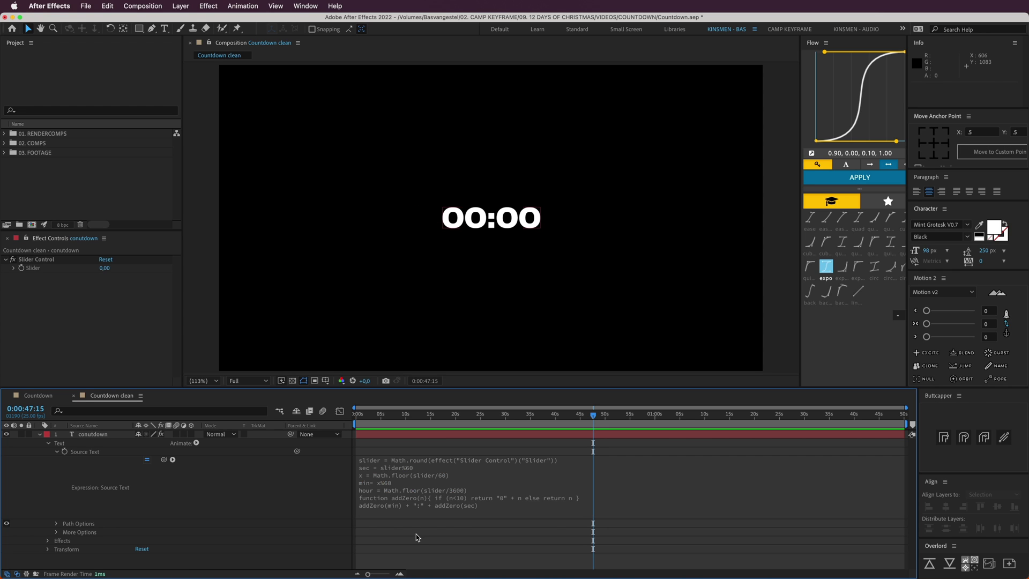
- Undo to restore the hours, scrub back to about 4 seconds, and collapse Text
left_click(435, 507)
left_click(408, 504)
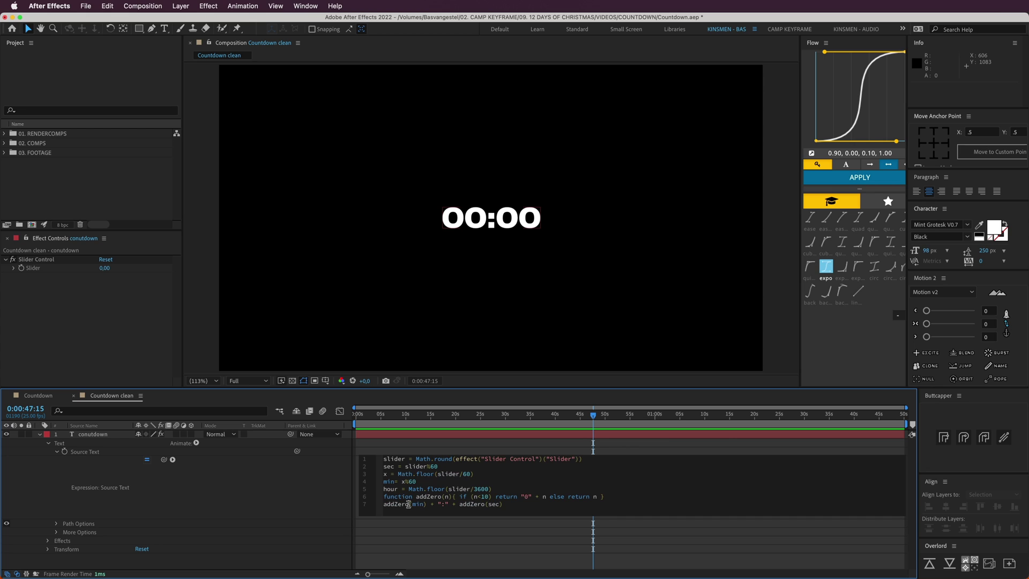
left_click(444, 541)
key("super+z")
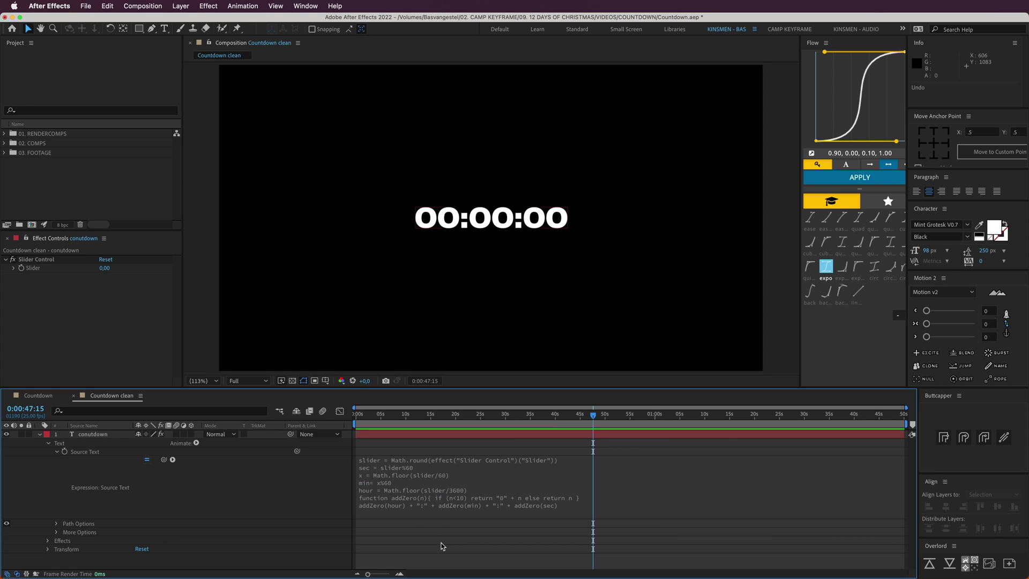
left_click_drag(496, 418, 379, 423)
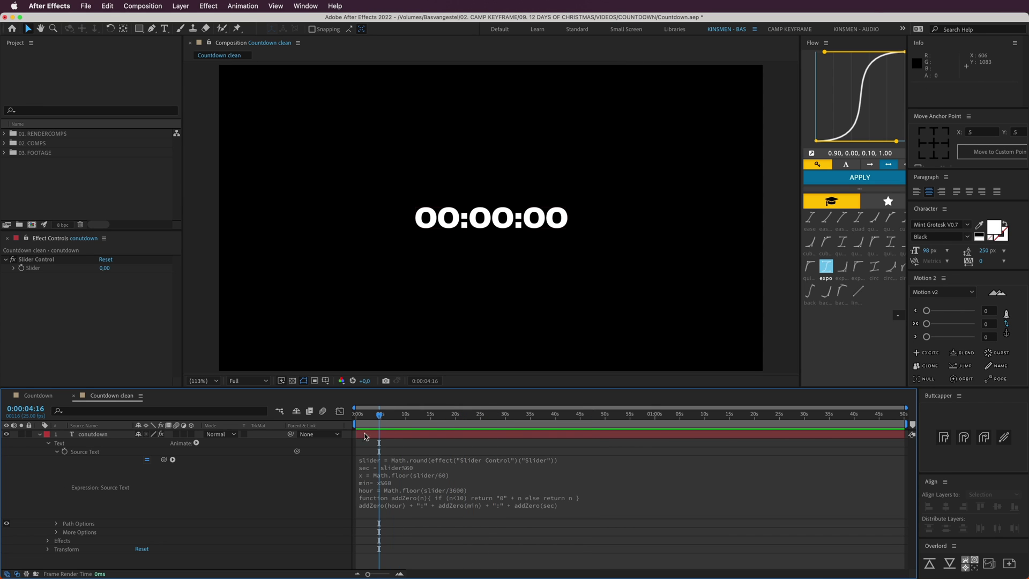
left_click(48, 443)
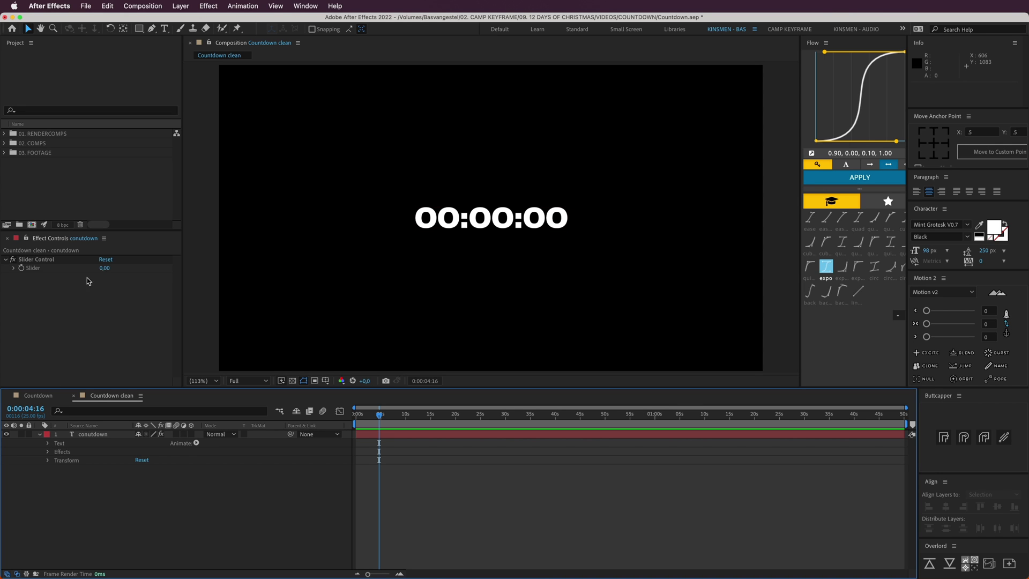
- Try slider values of 60, 120 and 90 to see how the timer responds
left_click_drag(104, 268, 296, 284)
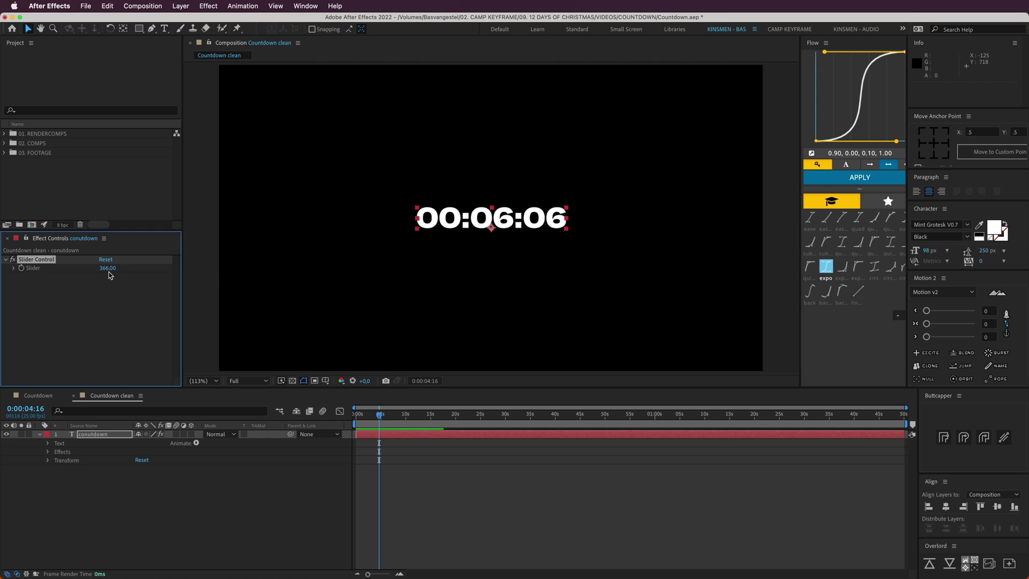
key("cmd+z")
left_click(106, 268)
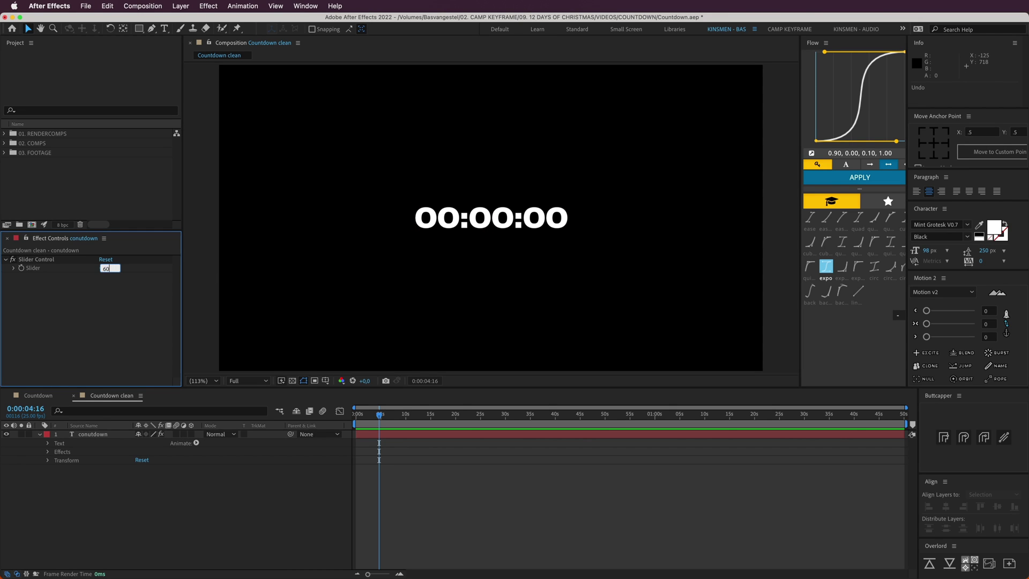
type("60")
key("Return")
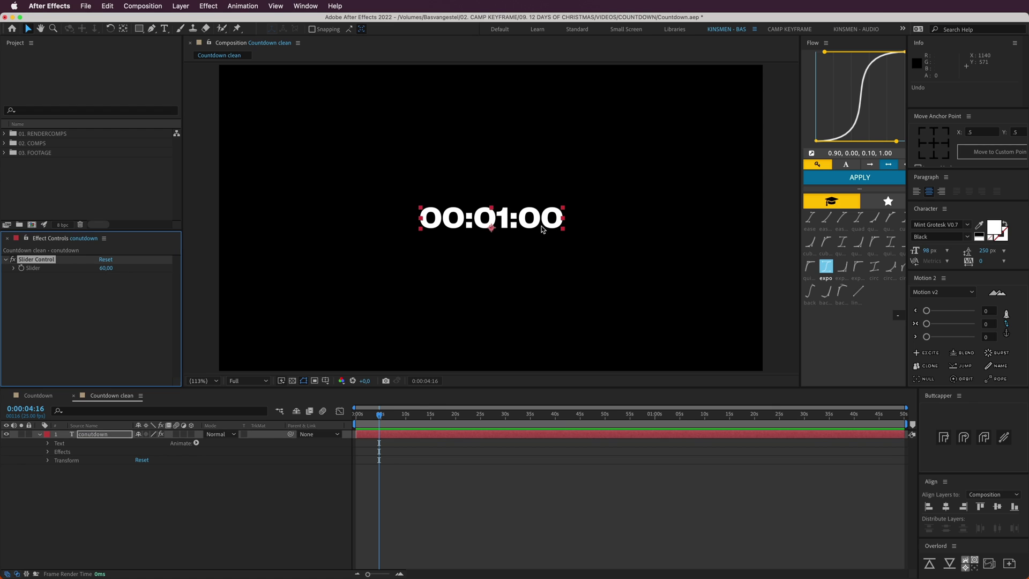
left_click(107, 269)
key("Return")
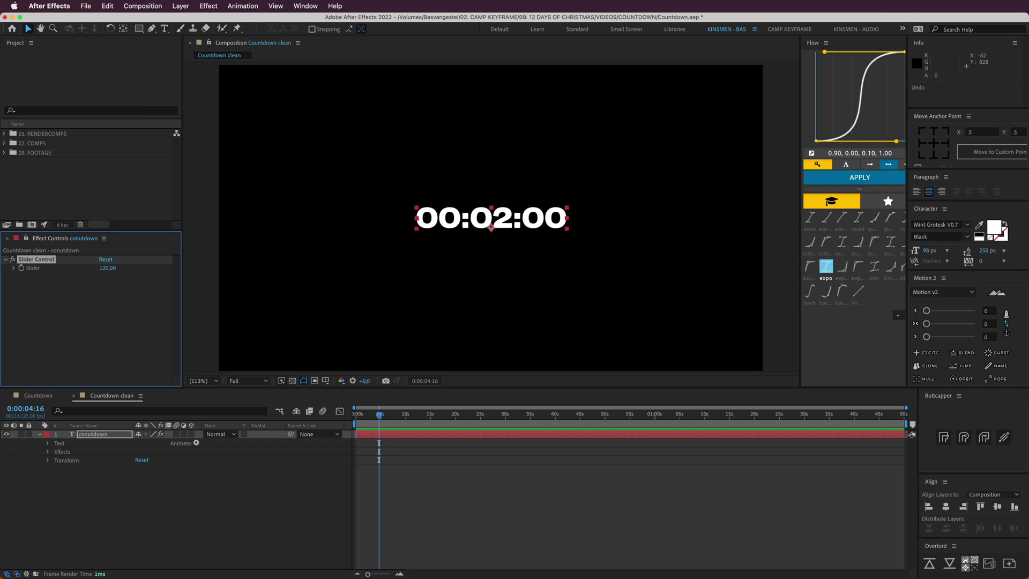
left_click(106, 269)
type("90")
key("Return")
- Drag the slider to large values such as 08:54:10, then settle on 360
left_click_drag(108, 273, 260, 294)
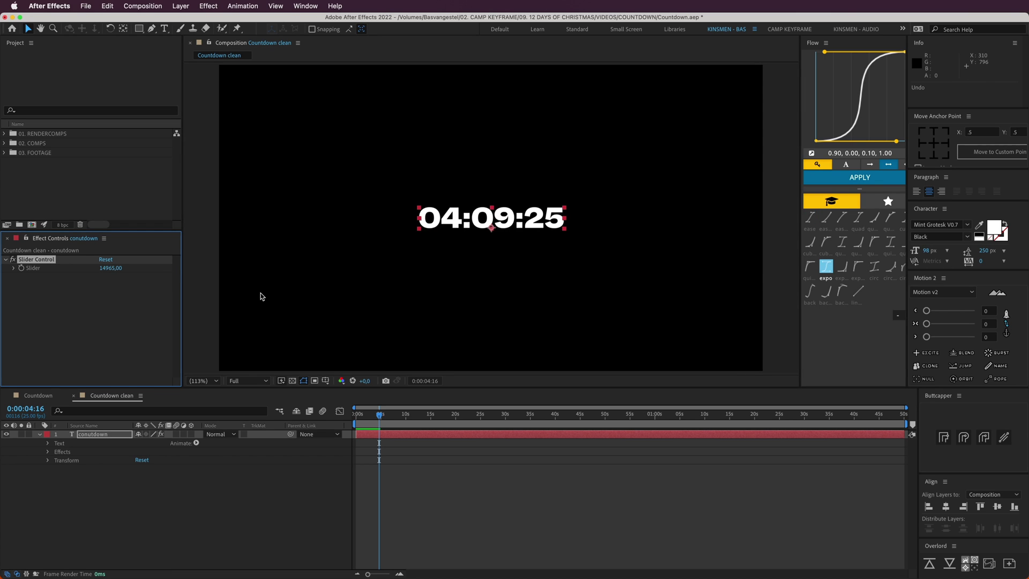
left_click_drag(108, 266, 351, 264)
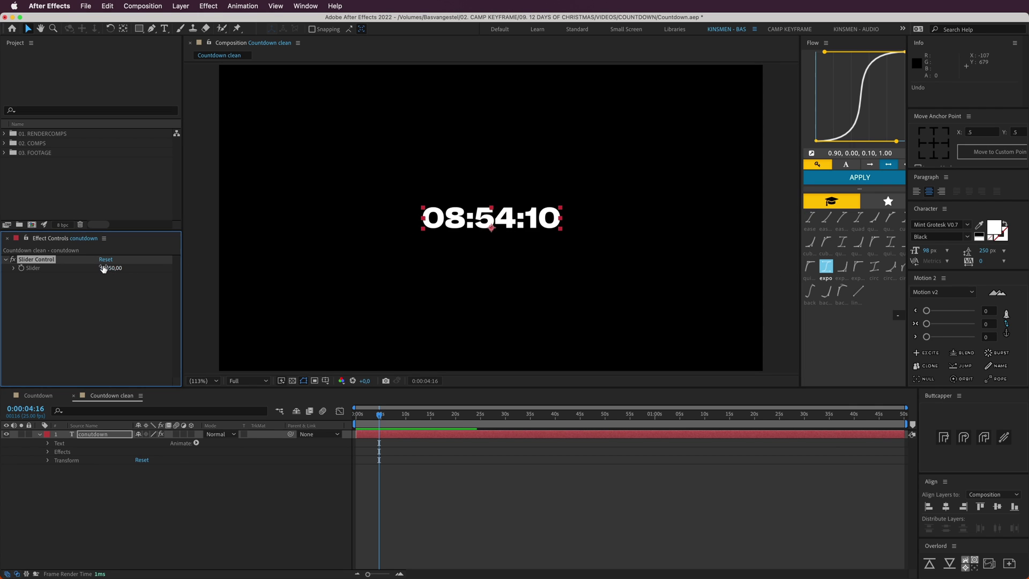
left_click_drag(107, 268, 522, 494)
left_click(416, 441)
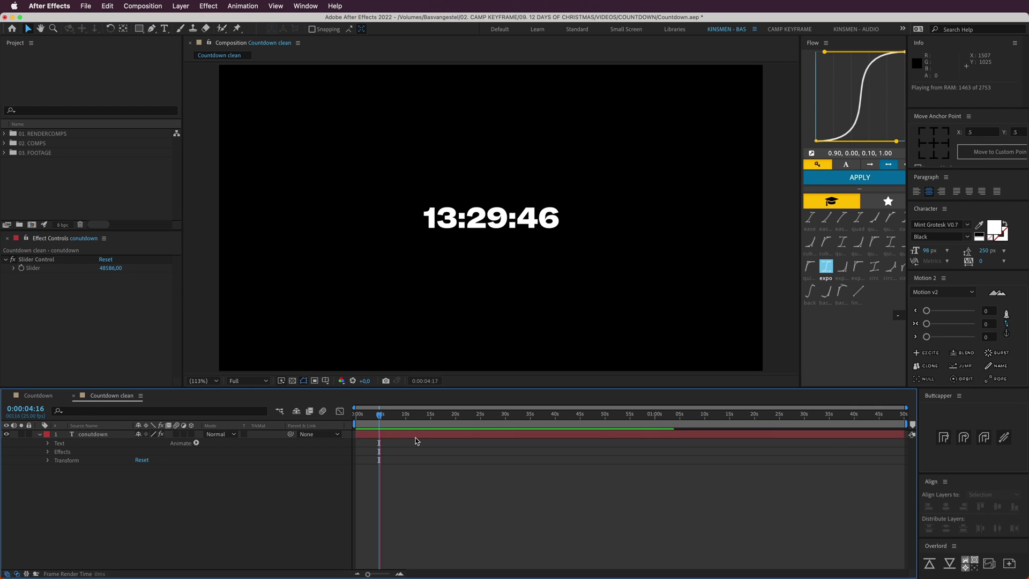
key("super+z")
left_click(108, 268)
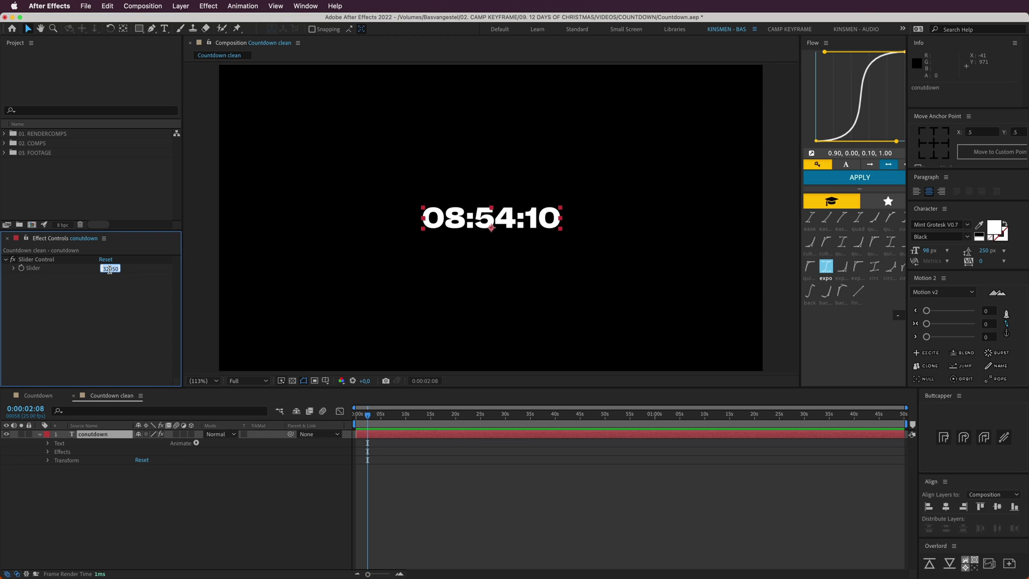
key("Return")
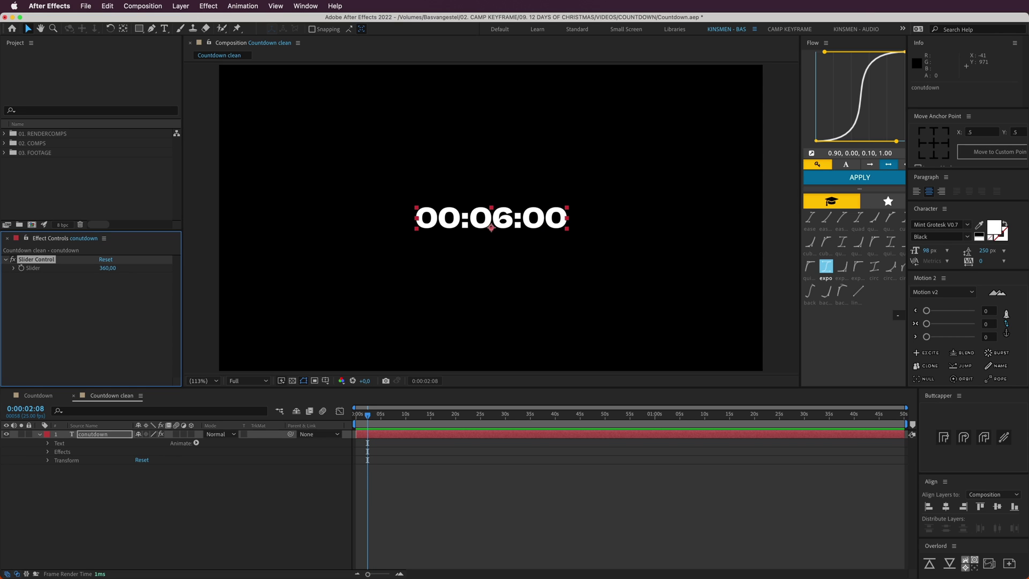
- Set the Countdown clean composition's duration to six minutes
left_click(527, 493)
left_click(144, 6)
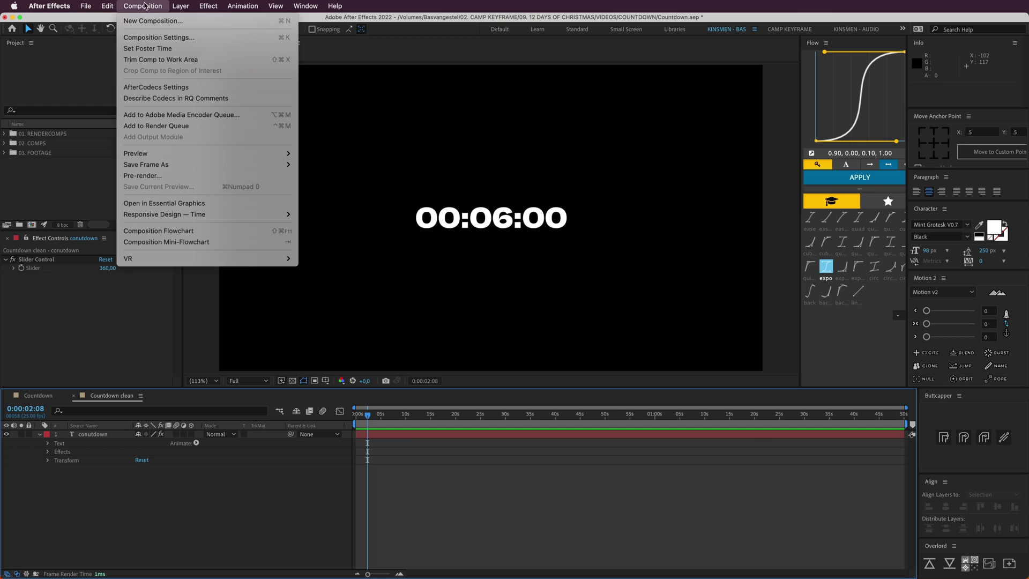
left_click(157, 38)
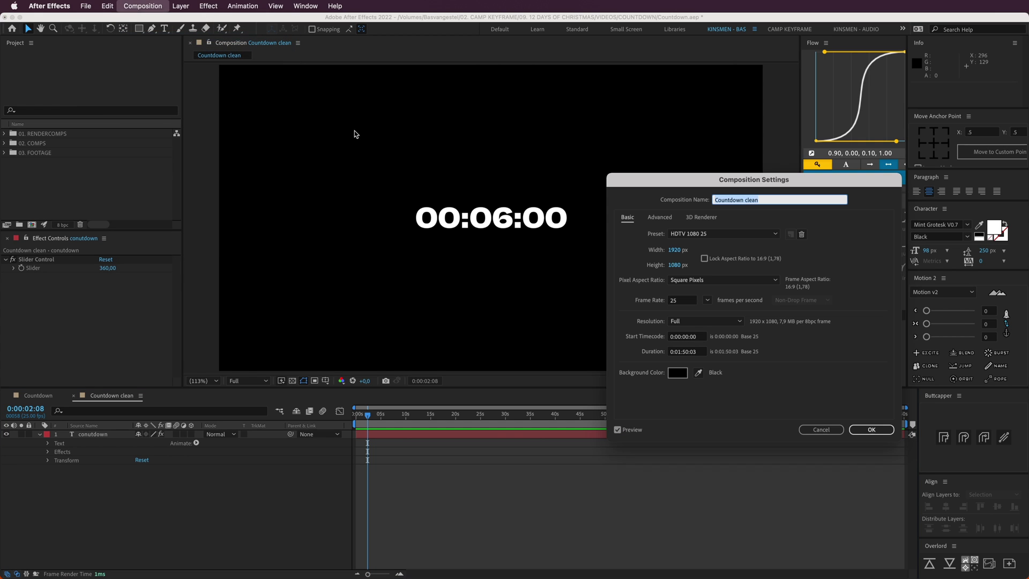
left_click(681, 353)
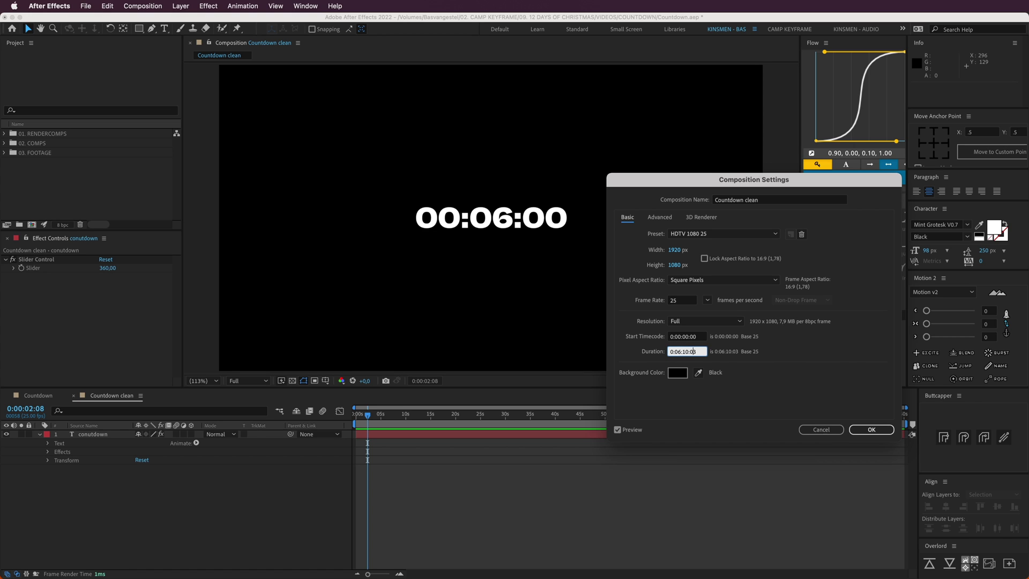
key("Return")
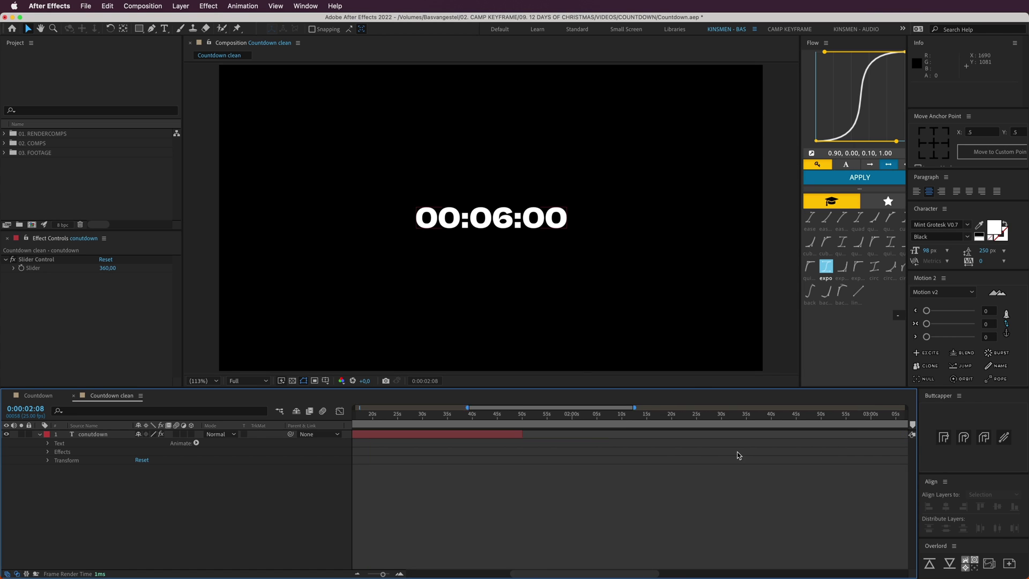
- Extend the text layer to the comp's end and keyframe the slider at 360 at 0:00
left_click_drag(518, 434, 905, 435)
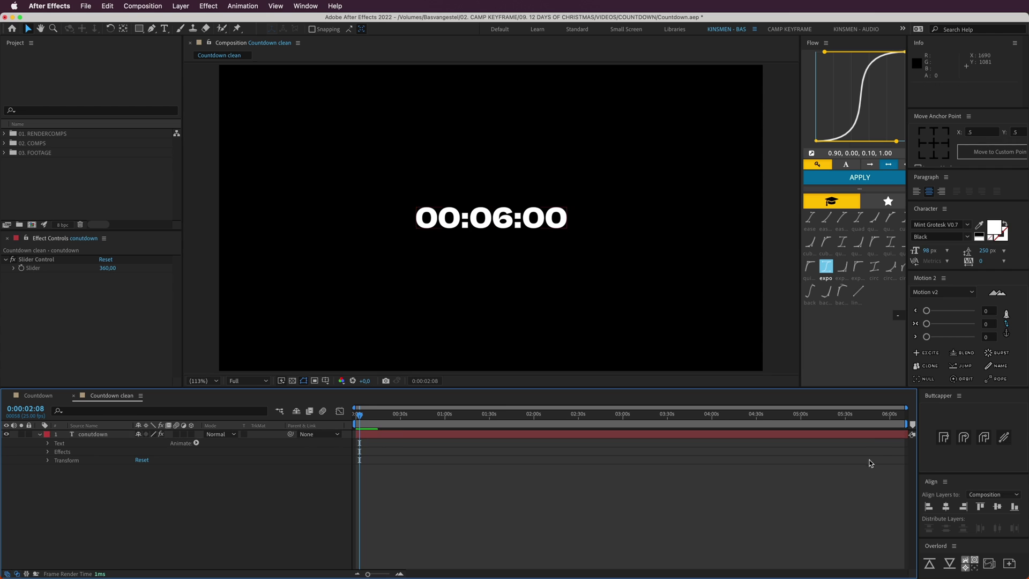
left_click(891, 417)
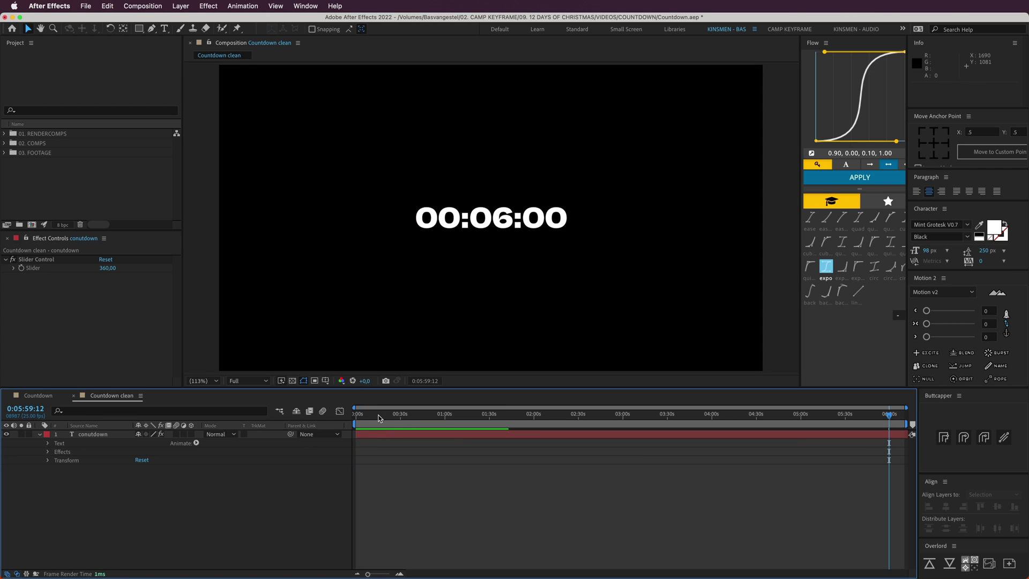
key("Home")
left_click(360, 433)
left_click(22, 260)
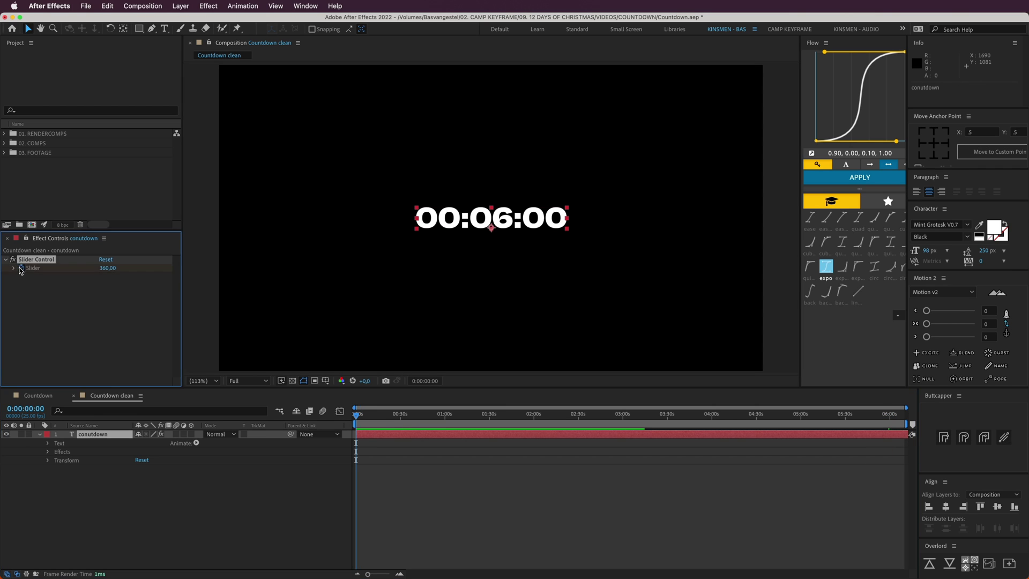
- Keyframe the slider to 0 at the 6:00 mark
left_click(888, 417)
scroll(874, 445, "up", 8)
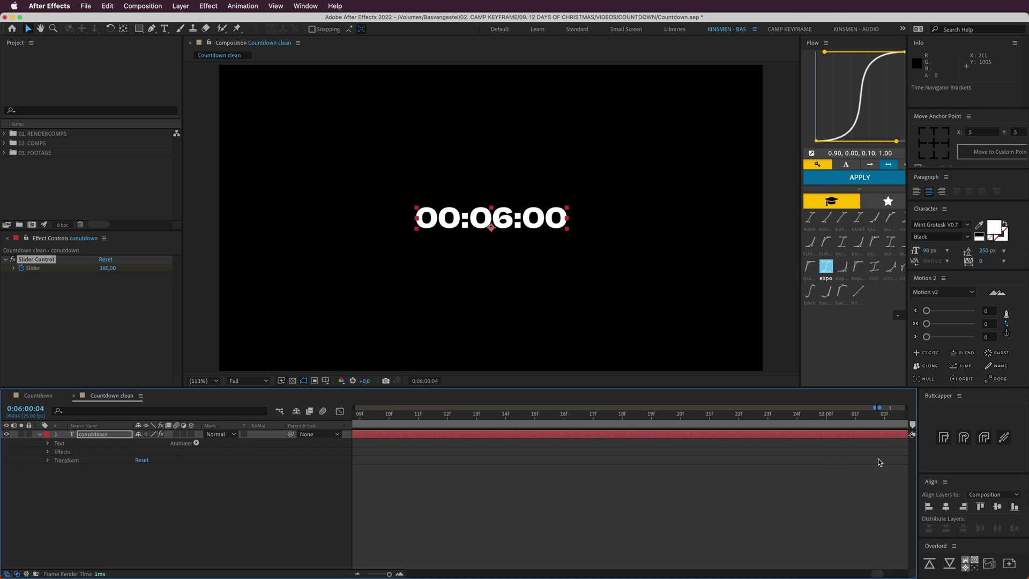
scroll(869, 458, "right", 10)
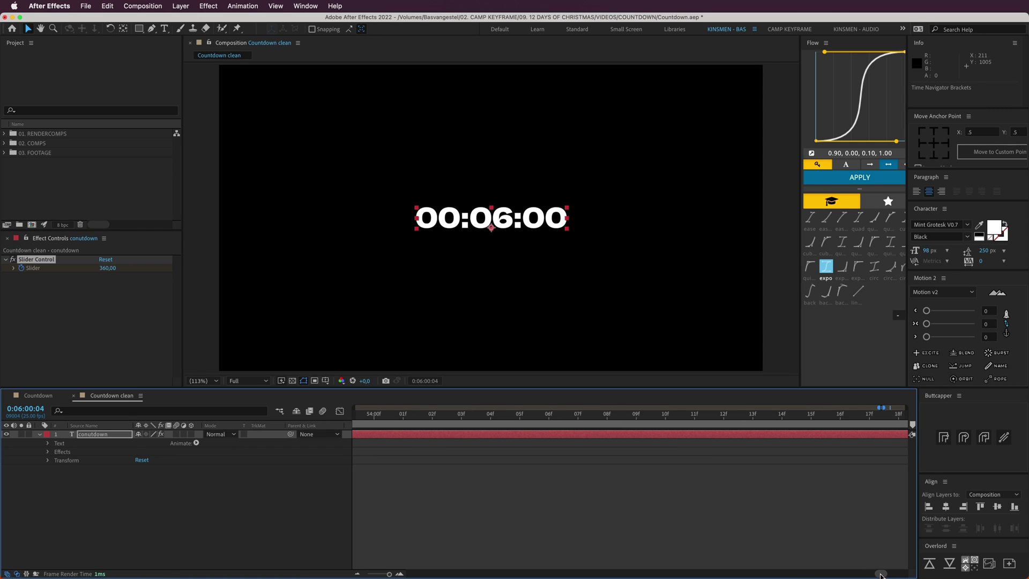
scroll(753, 484, "down", 8)
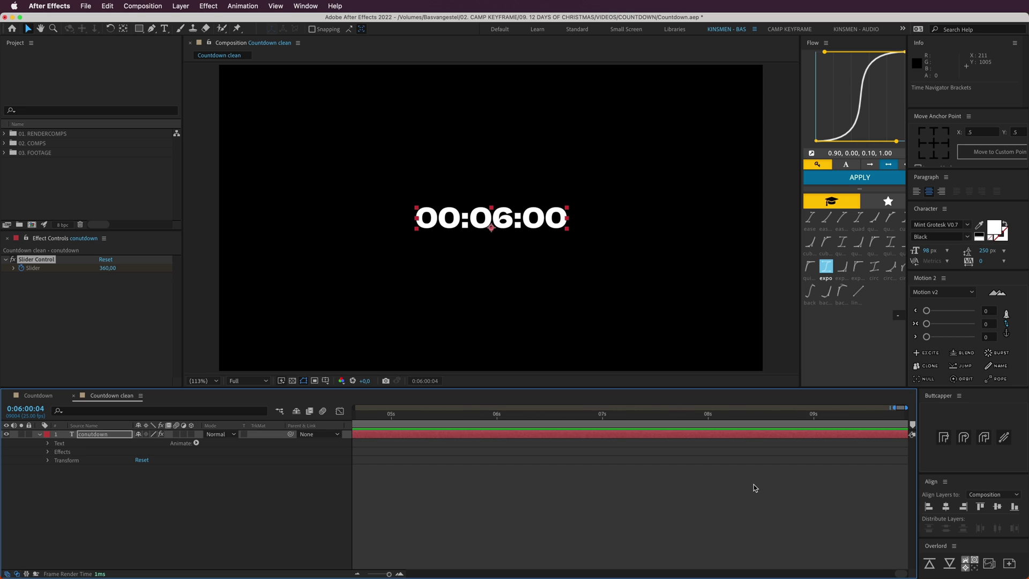
left_click_drag(559, 418, 554, 417)
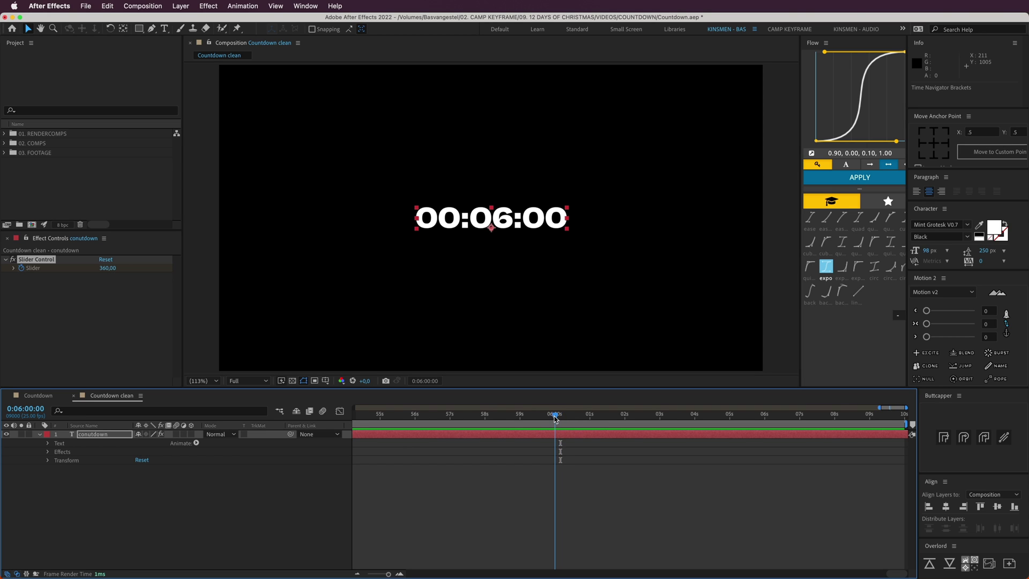
left_click(101, 268)
type("0")
key("Return")
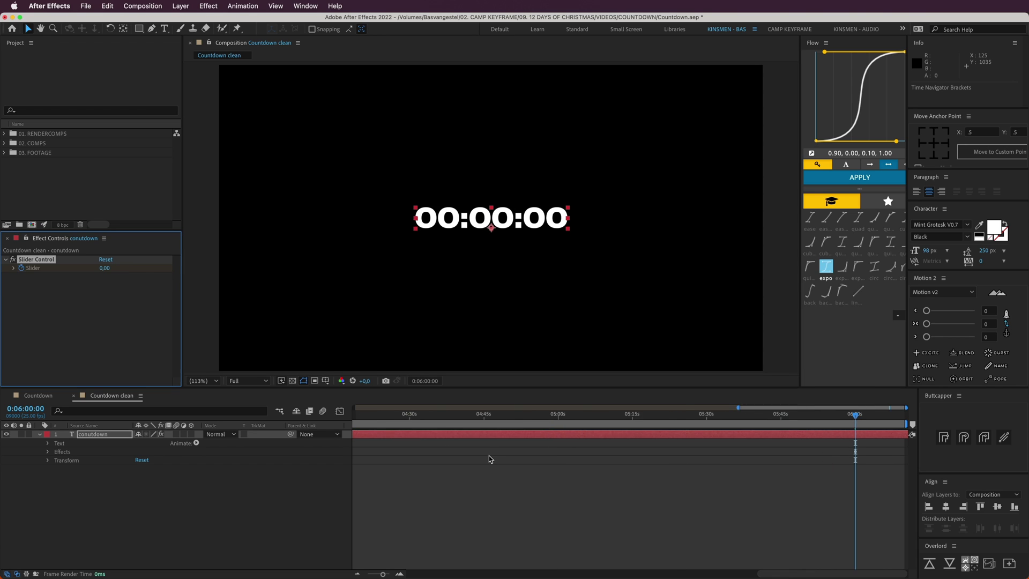
- Preview the countdown from the start of the composition
scroll(488, 456, "down", 10)
left_click(420, 482)
key("Home")
key("space")
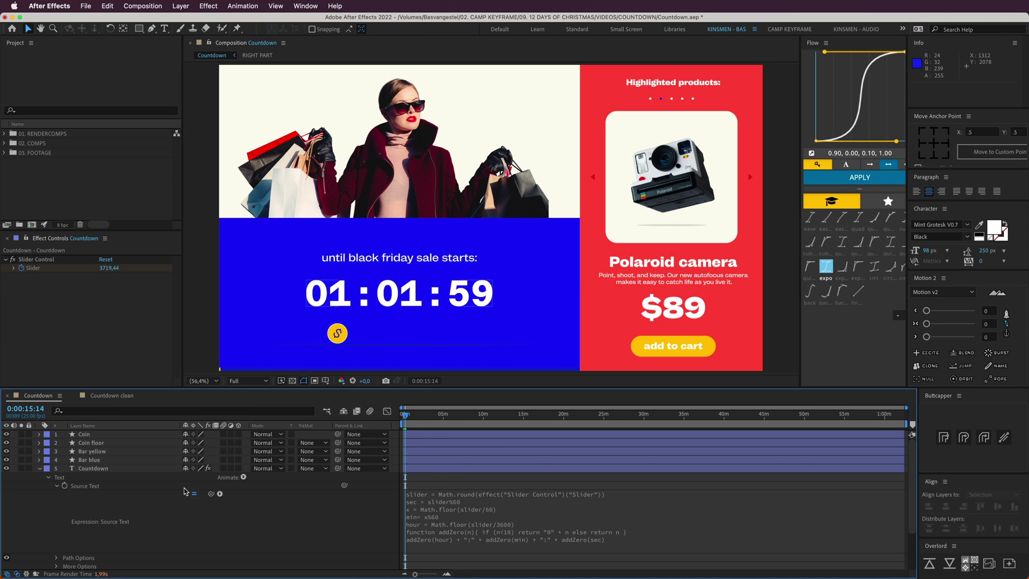
left_click(94, 470)
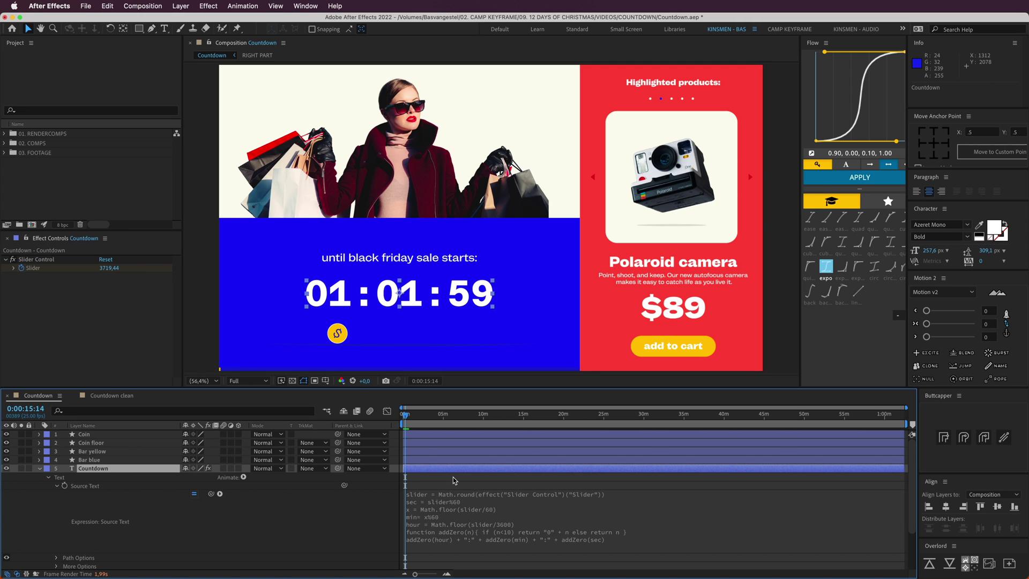
key("u")
left_click_drag(404, 418, 390, 422)
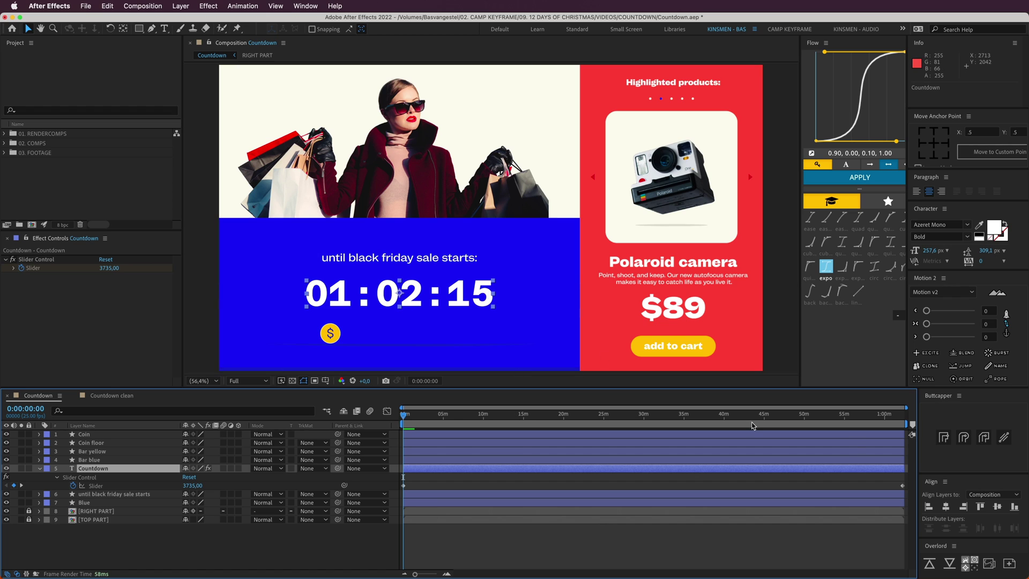
left_click_drag(883, 419, 903, 422)
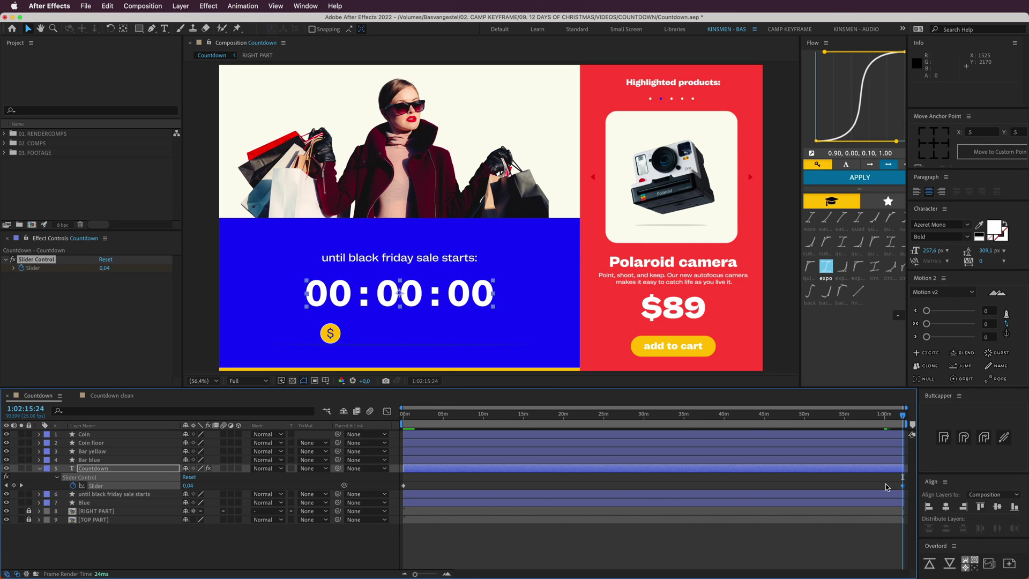
left_click_drag(499, 468, 484, 422)
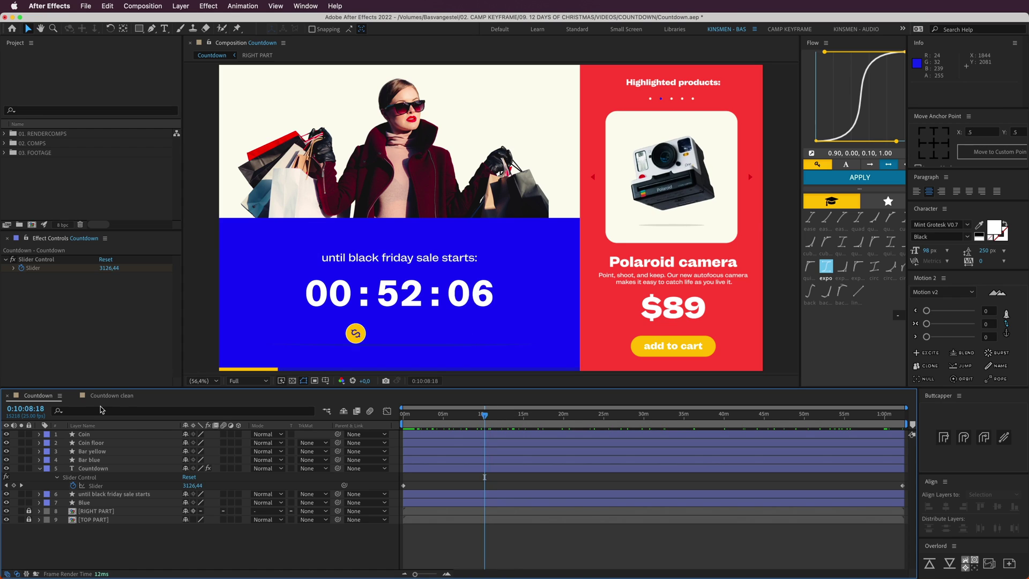
left_click(112, 395)
left_click_drag(364, 415, 400, 415)
- In the Countdown banner, select the timer layer, browse its font list, and scrub to 00:52:44
key("space")
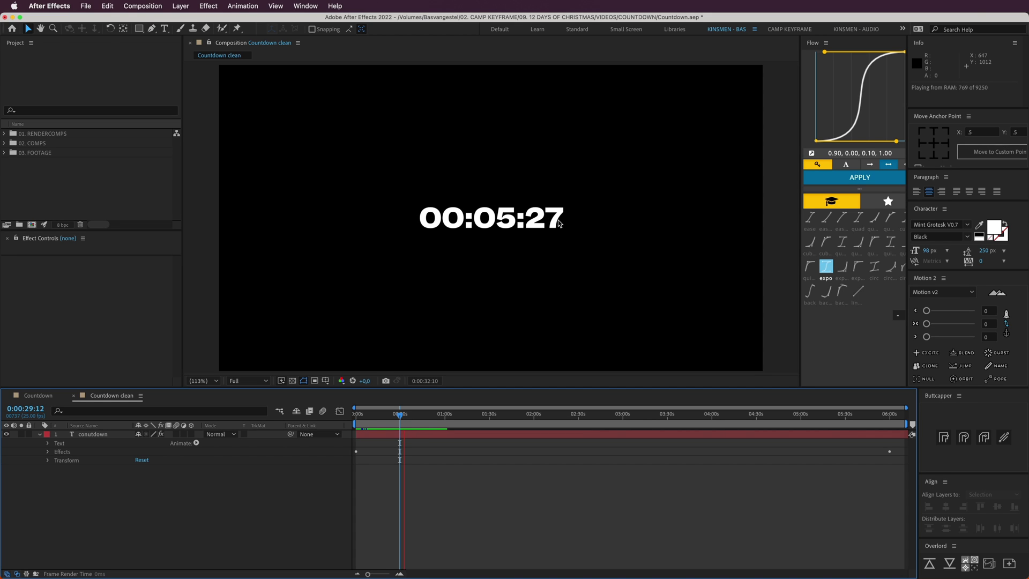
left_click(426, 437)
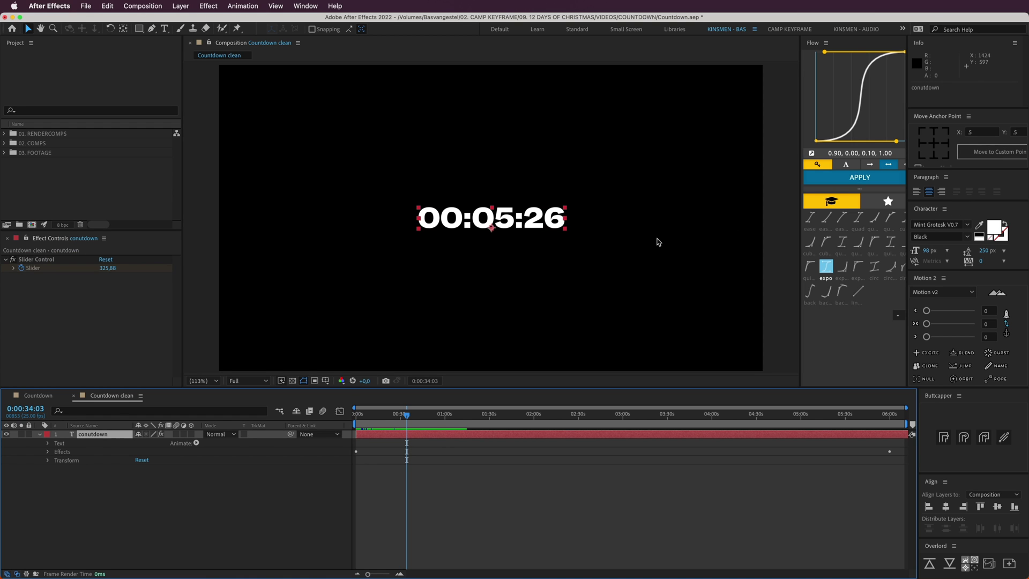
left_click(32, 396)
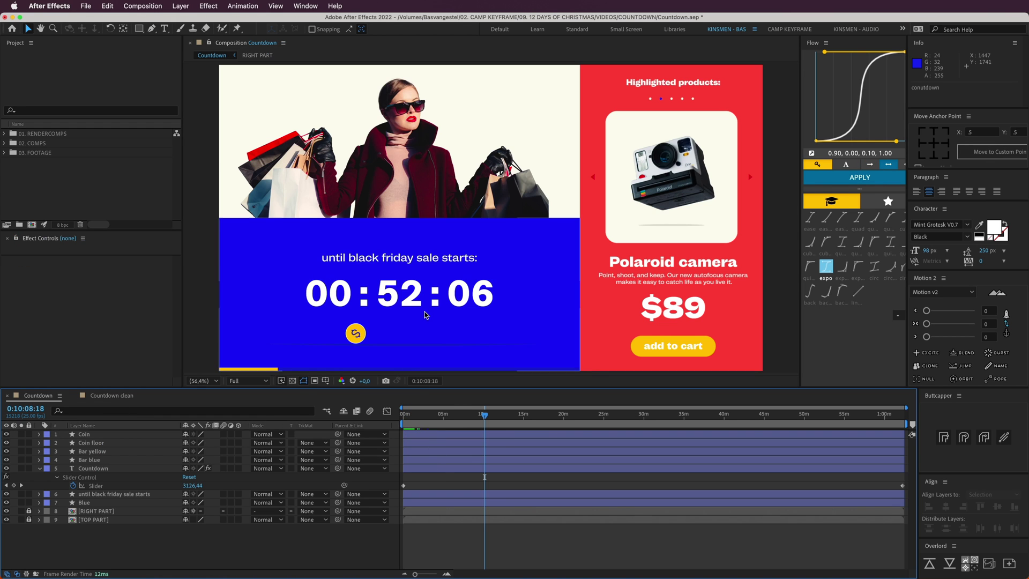
left_click(436, 469)
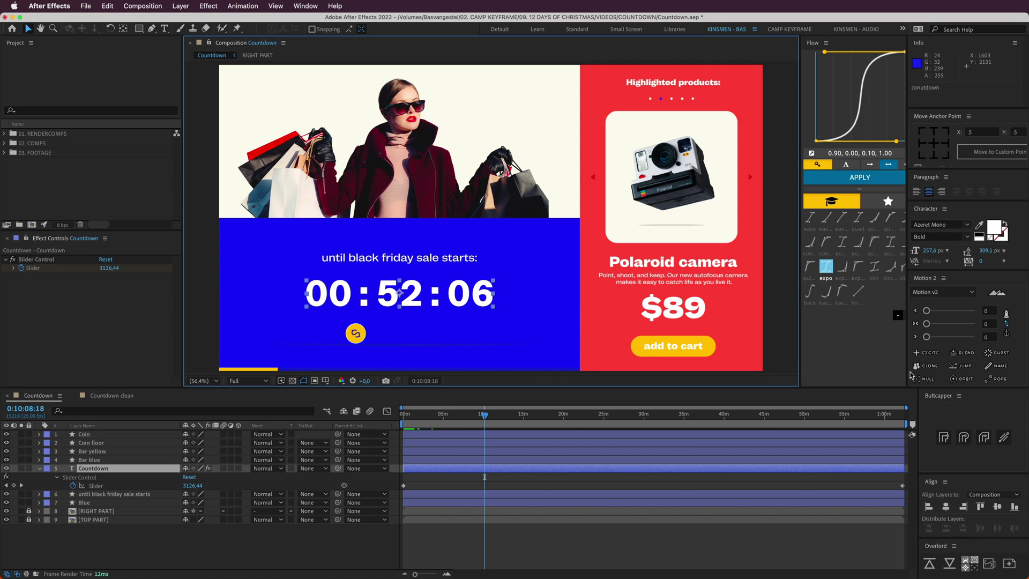
left_click(947, 225)
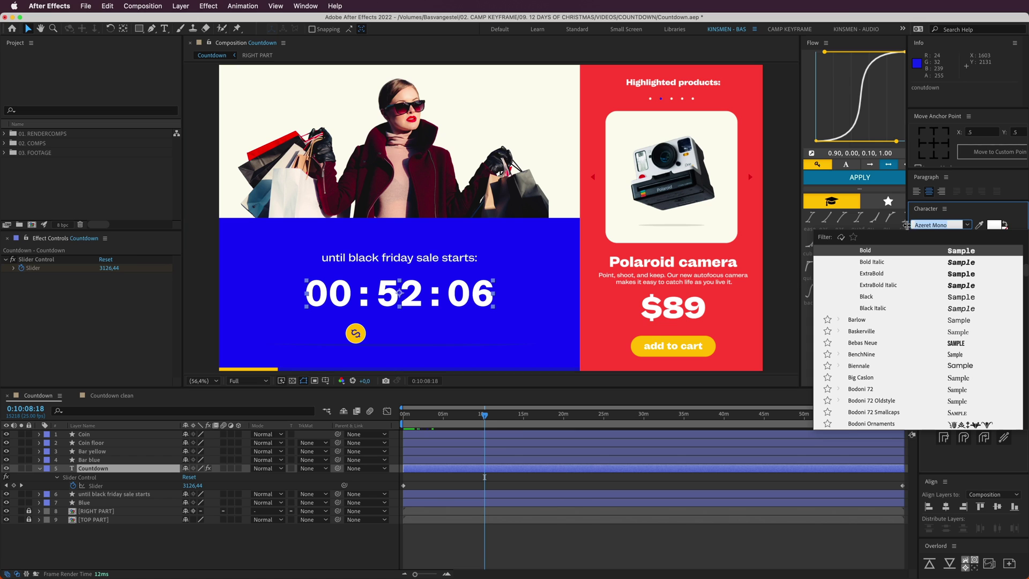
left_click(498, 537)
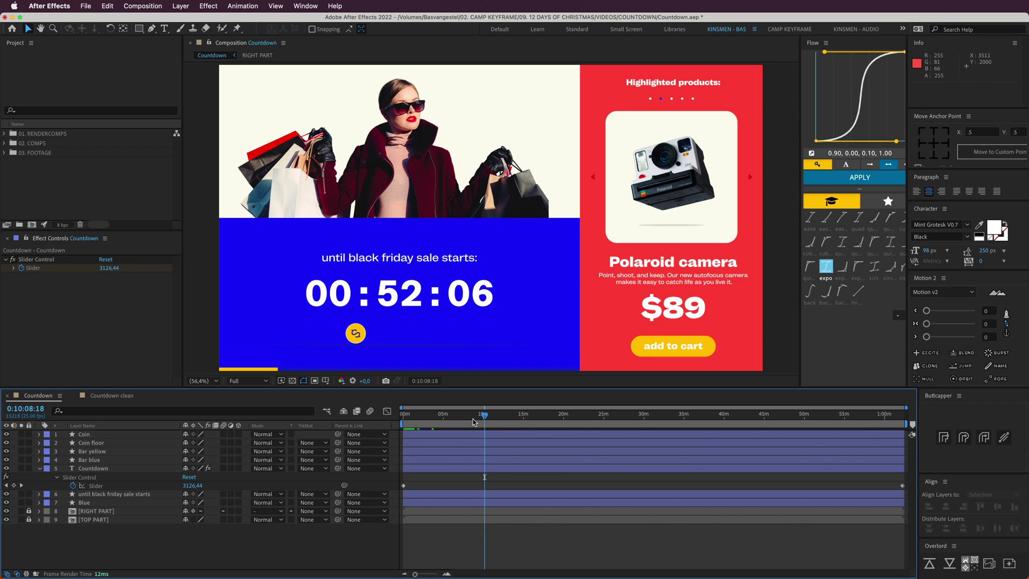
left_click_drag(484, 418, 472, 416)
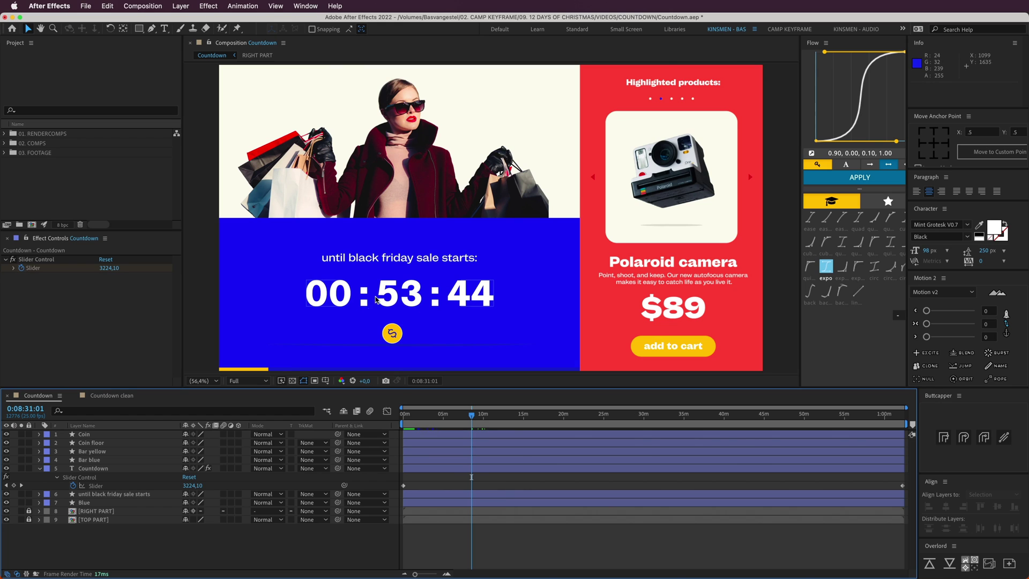
mouse_move(471, 417)
left_mouse_down()
mouse_move(428, 417)
mouse_move(480, 417)
left_mouse_up()
- Reveal the Countdown layer's Source Text expression and edit its last line
left_click(420, 469)
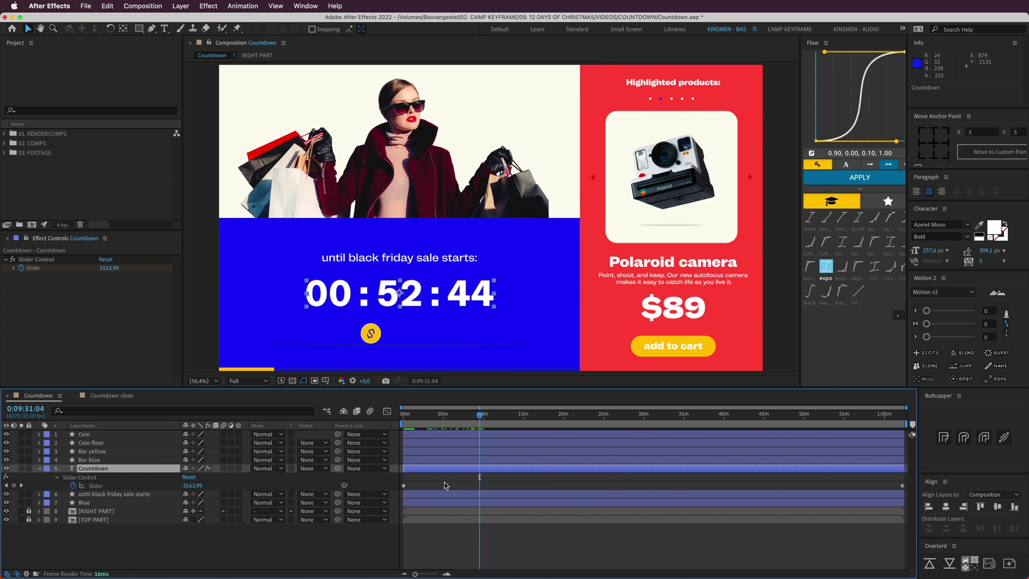
key("e")
key("e")
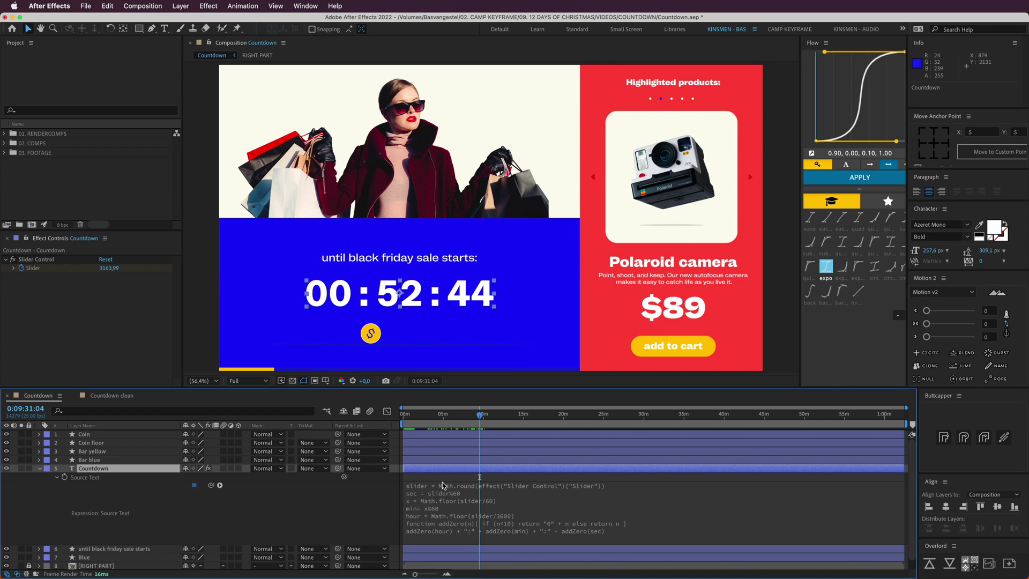
left_click(479, 511)
left_click(434, 530)
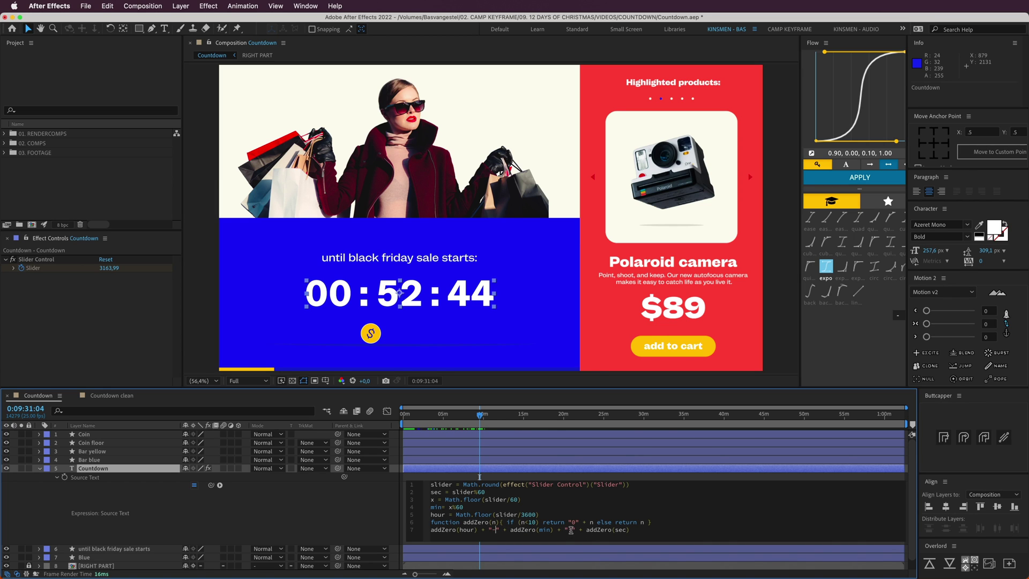
left_click(557, 477)
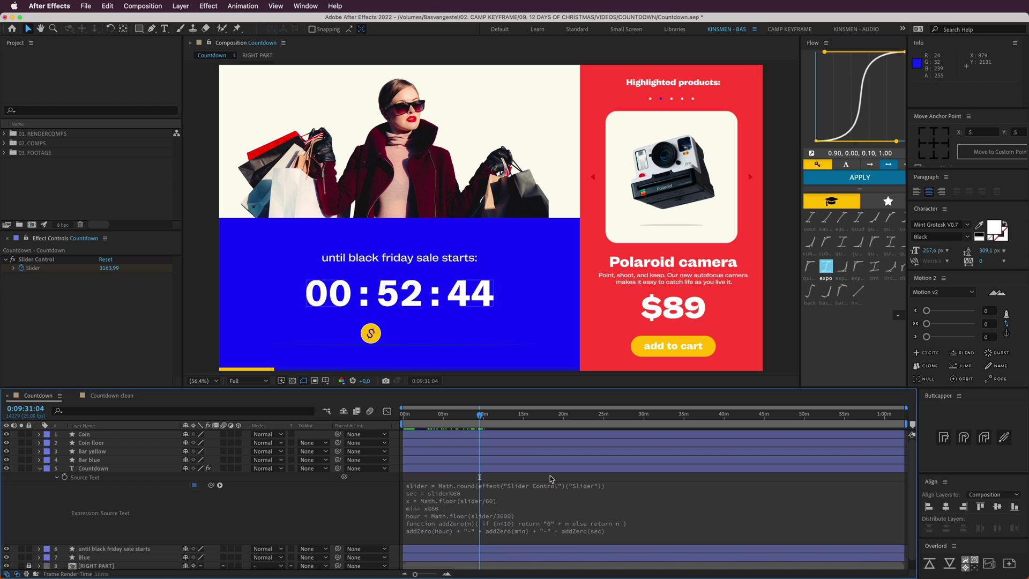
key("space")
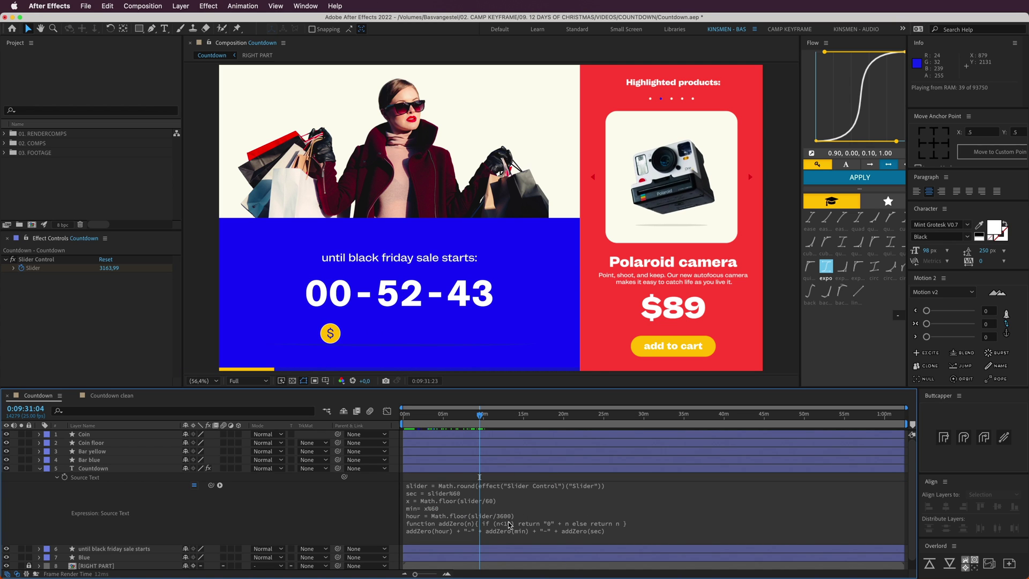
- Replace the dash separators with colons, then collapse the layer and scrub to check the timer
left_click(496, 531)
key("BackSpace")
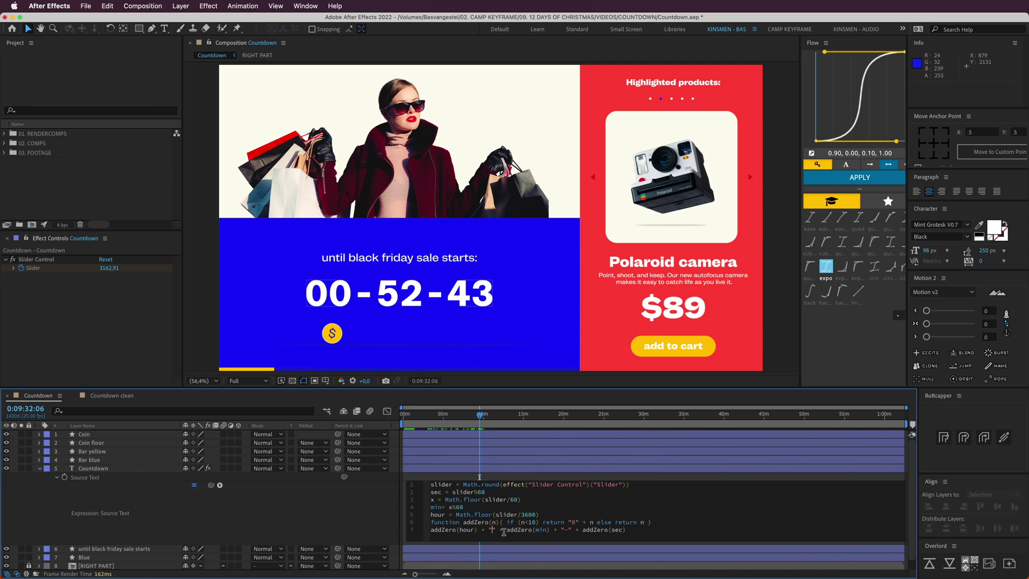
type("&")
key("KP_Enter")
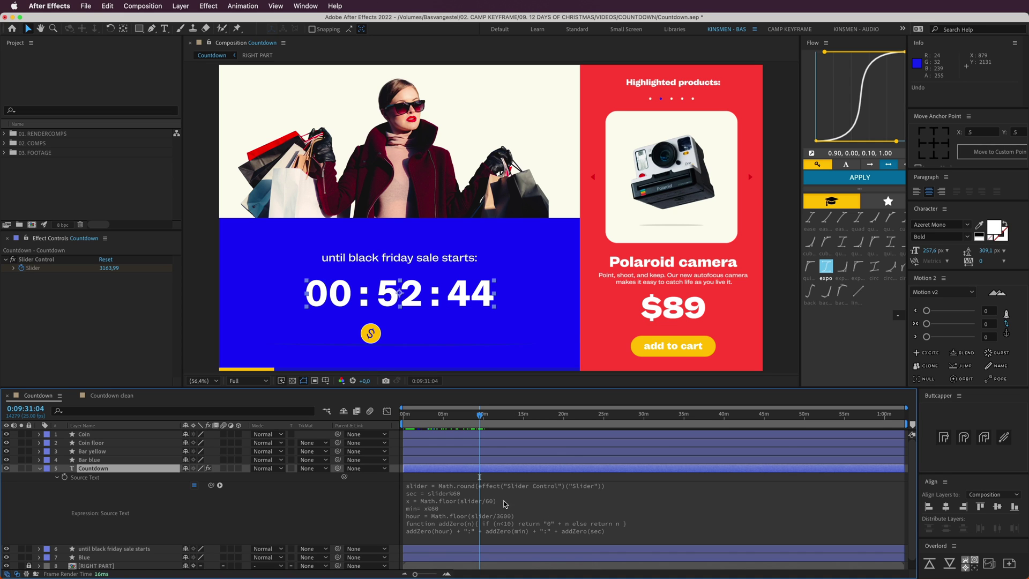
key("u")
left_click(455, 538)
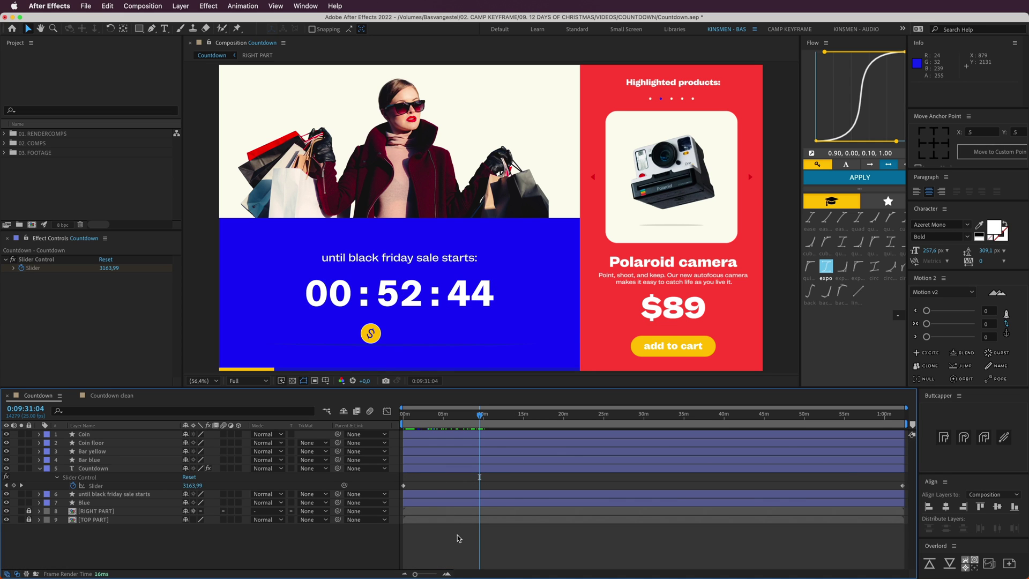
mouse_move(460, 412)
left_mouse_down()
mouse_move(433, 415)
mouse_move(491, 420)
mouse_move(426, 420)
mouse_move(467, 419)
left_mouse_up()
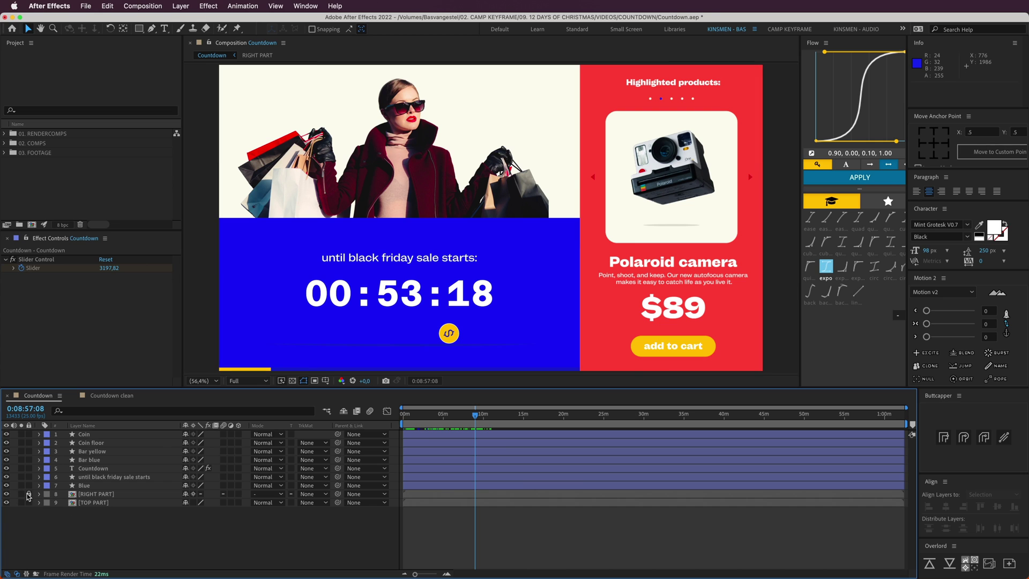
- In the RIGHT PART precomp, add loopOut() to the camera image's Position animation
double_click(78, 494)
left_click(543, 185)
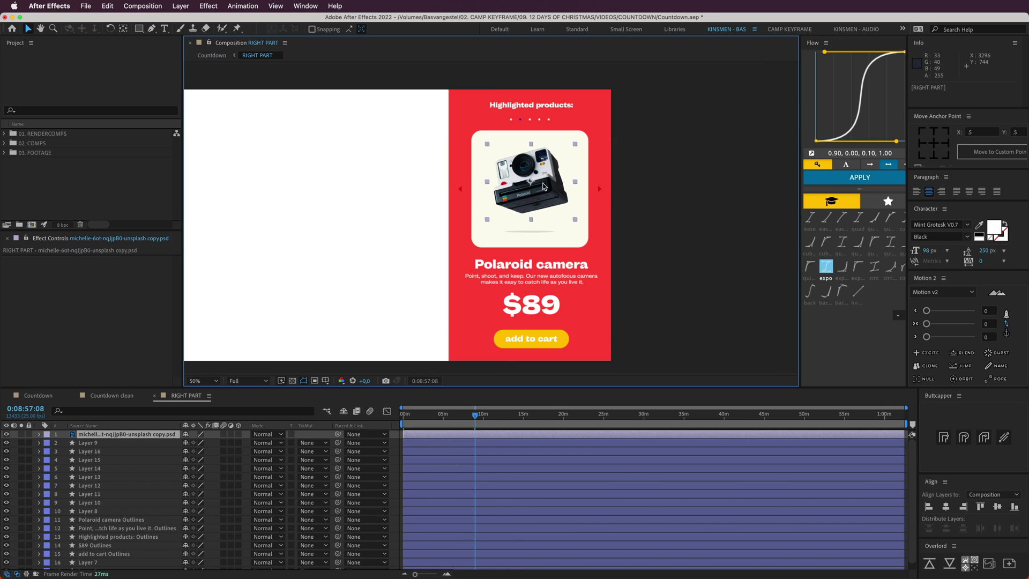
key("p")
key("Home")
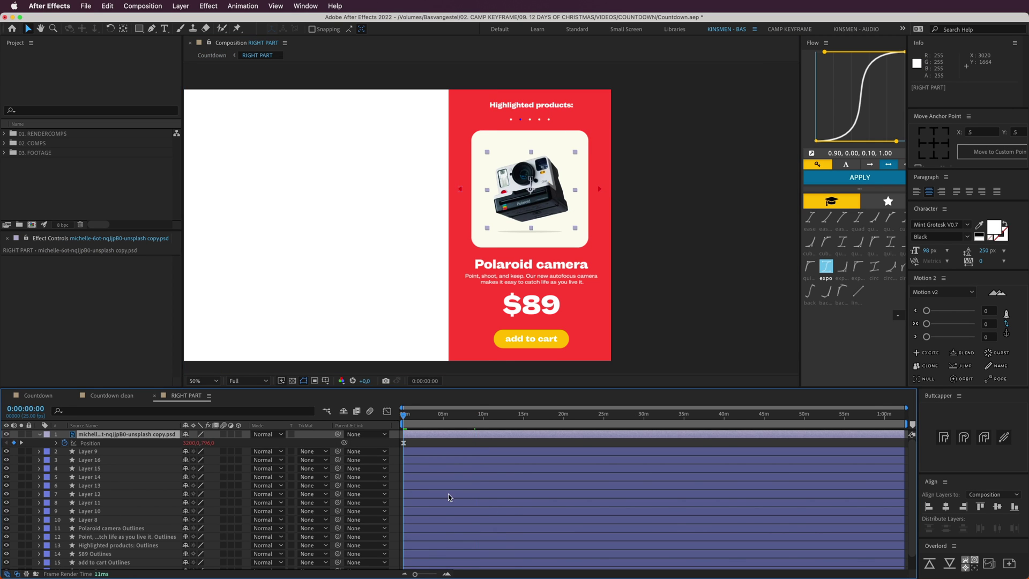
scroll(445, 459, "up", 10)
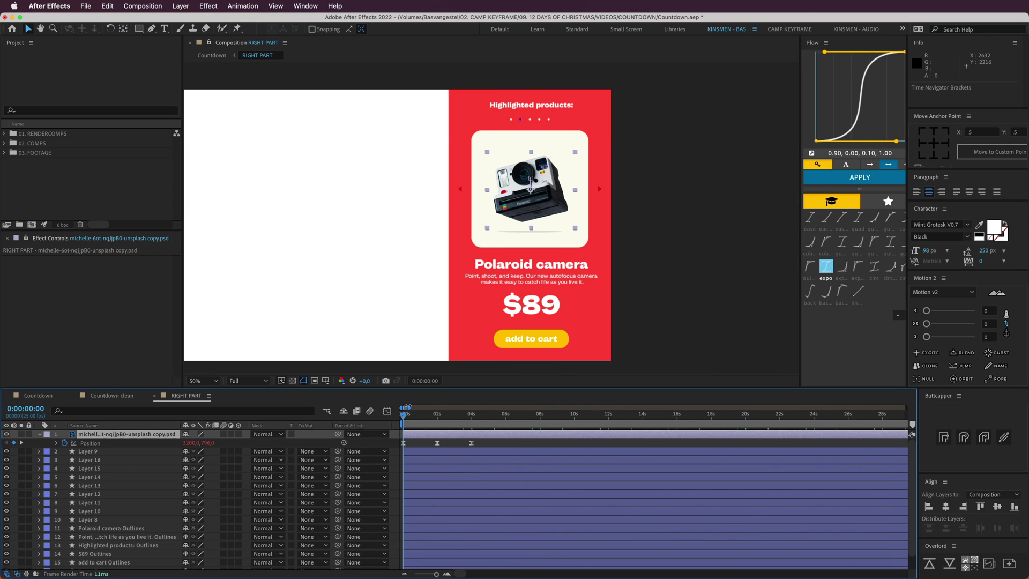
left_click_drag(405, 416, 473, 420)
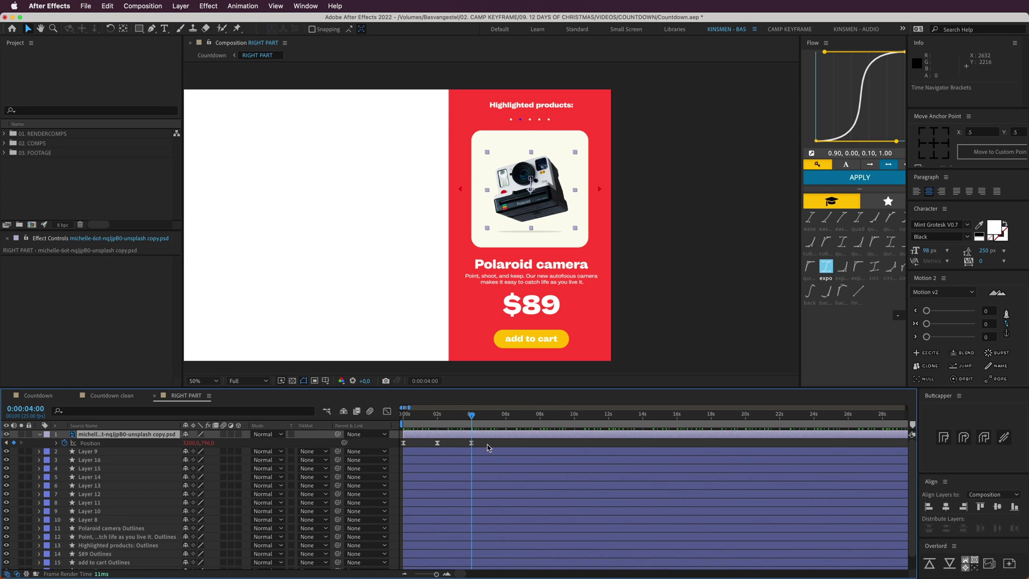
type("loopOut()")
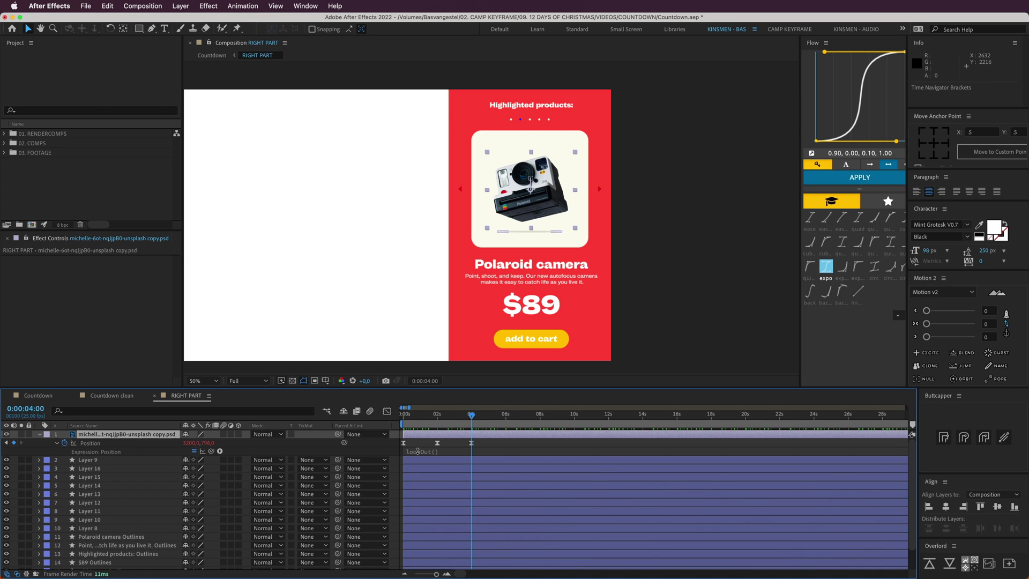
key("u")
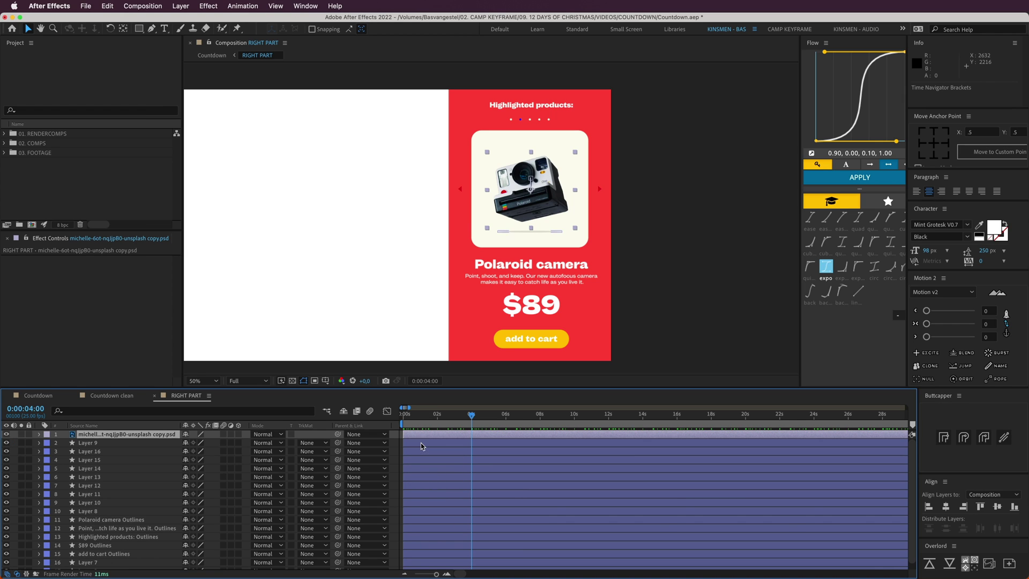
- Review the slider bar layer's Scale keyframes by scrubbing the timeline
left_click(550, 237)
scroll(438, 446, "down", 1)
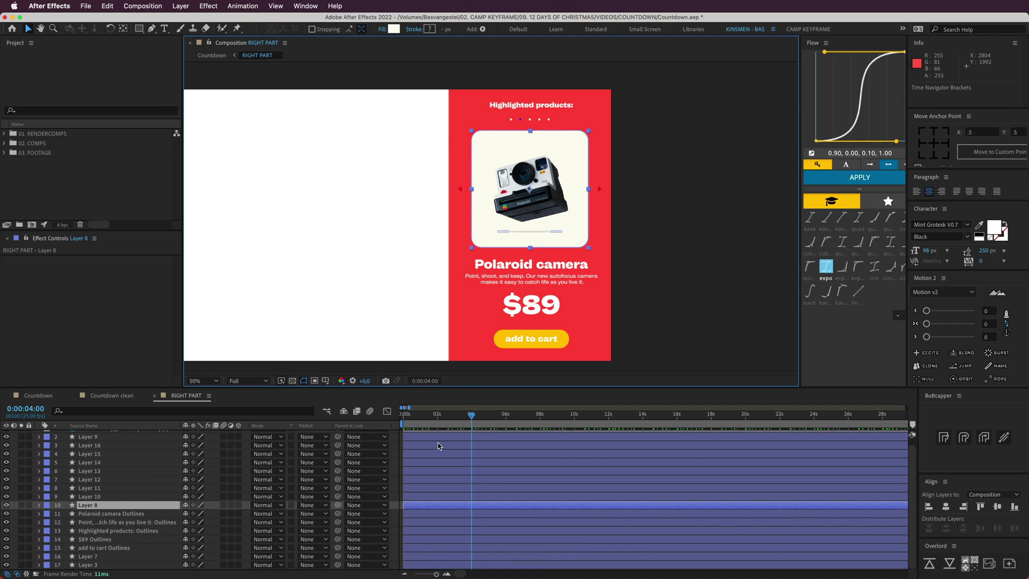
scroll(117, 501, "up", 1)
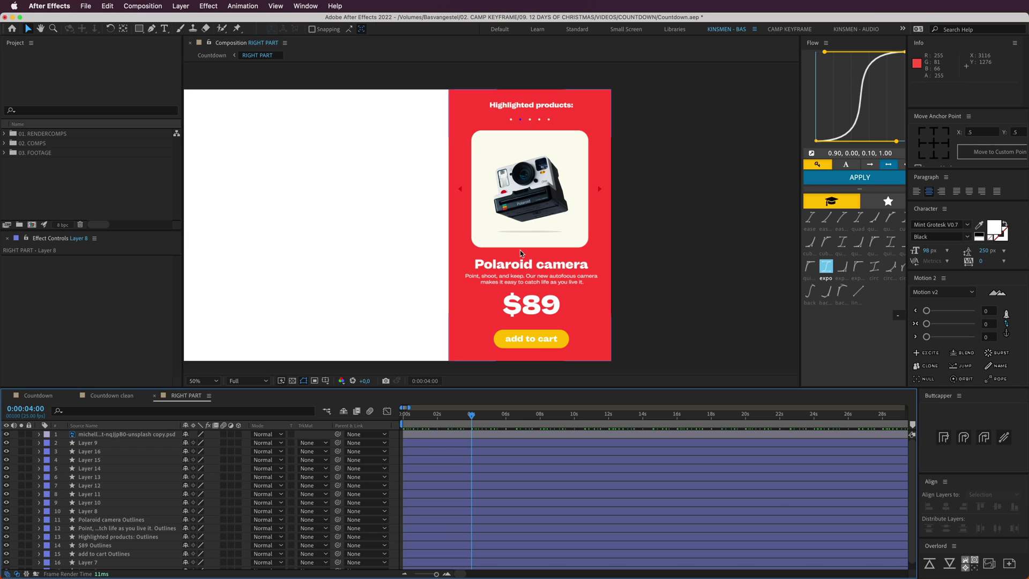
left_click(533, 232)
key("s")
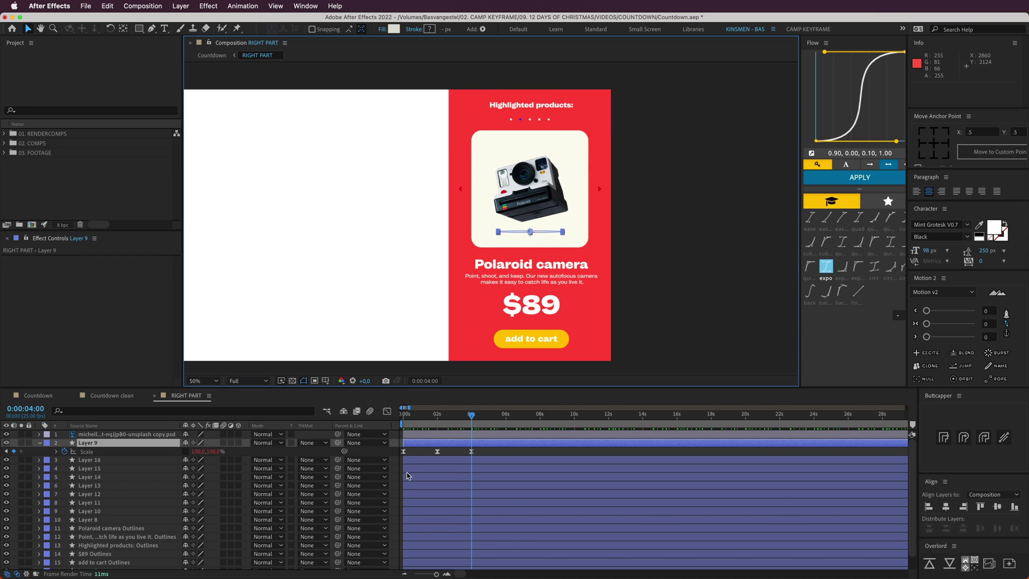
key("Home")
left_click_drag(403, 417, 471, 425)
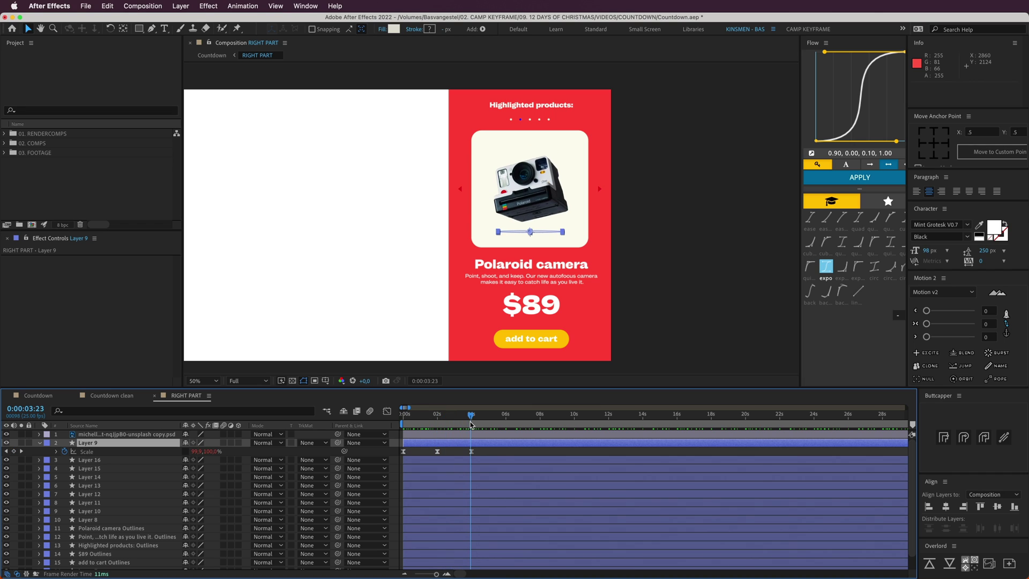
left_click(498, 456)
- Close RIGHT PART and Countdown clean, then review the Coin layer's Position and Rotation keyframes
key("super+w")
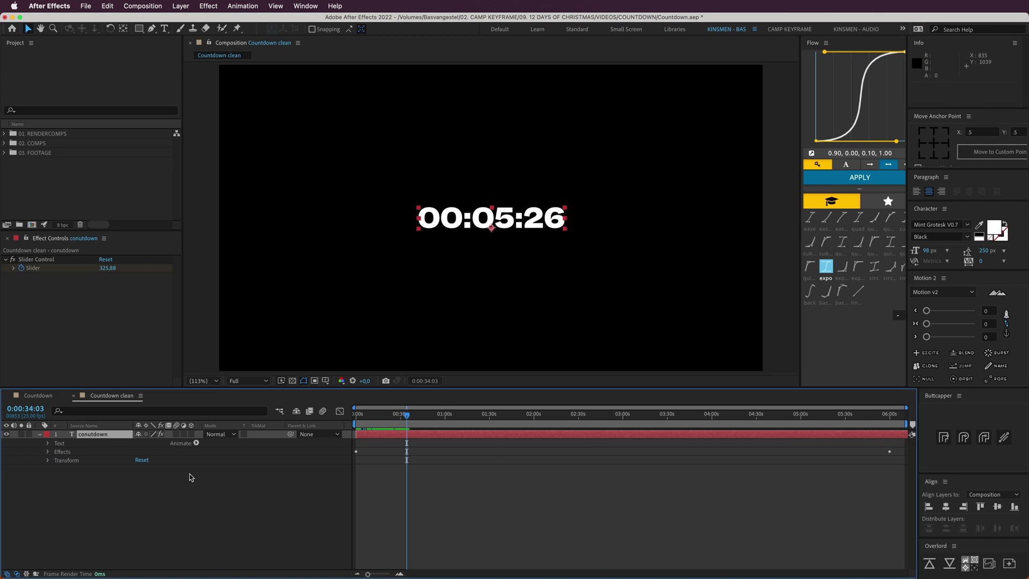
left_click(74, 395)
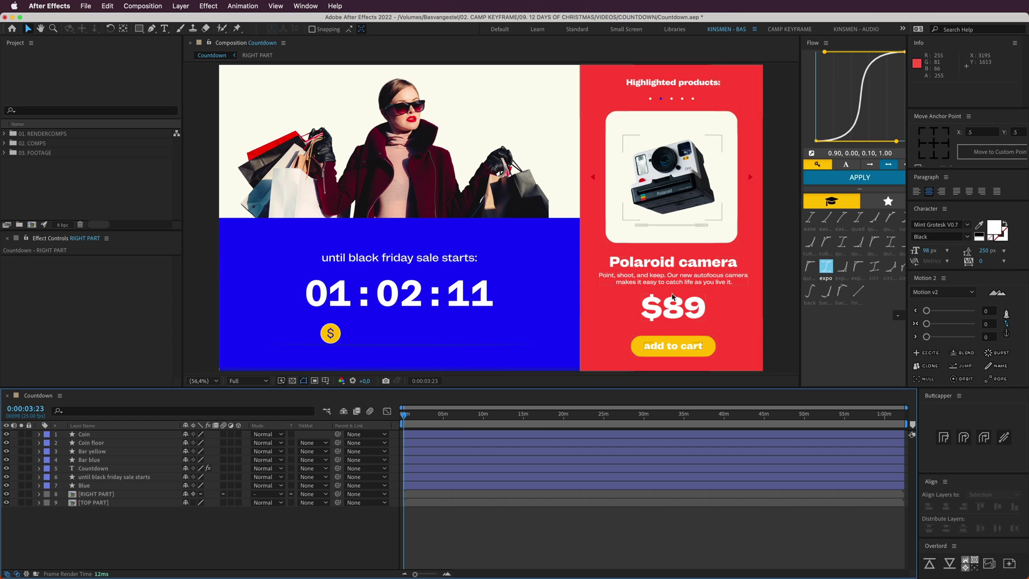
left_click(436, 413)
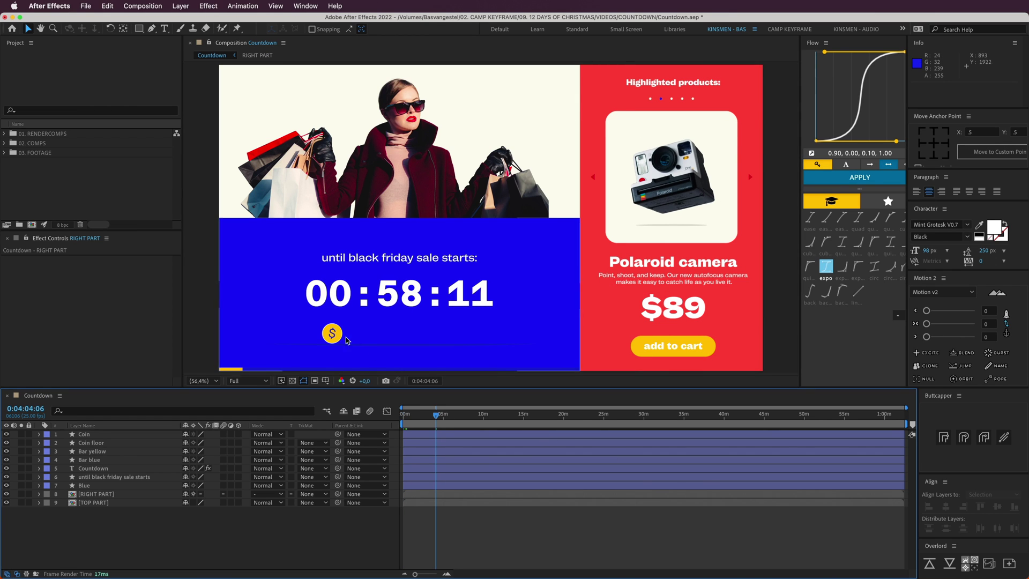
left_click(330, 334)
key("u")
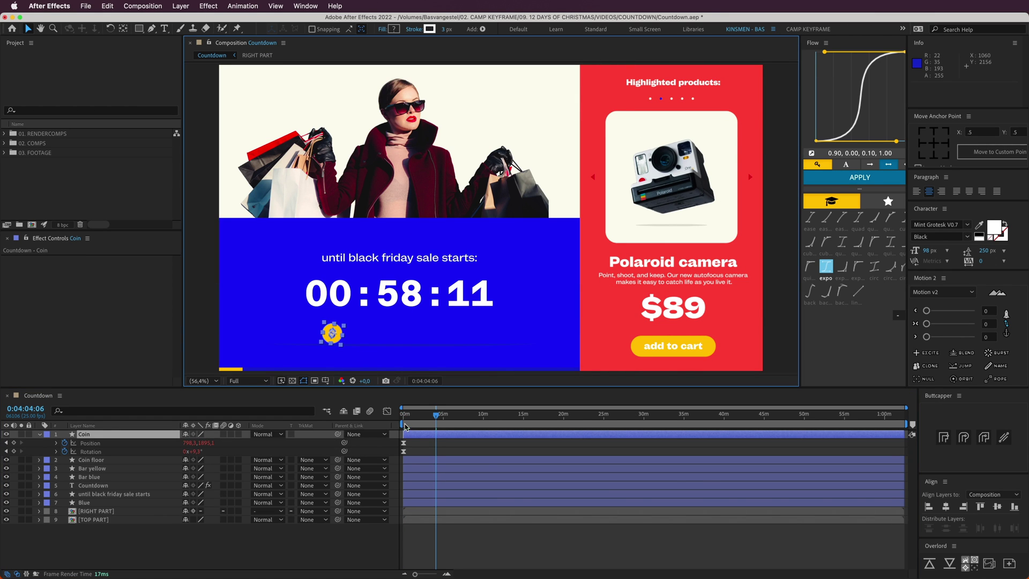
scroll(424, 444, "up", 5)
left_click_drag(418, 427, 675, 440)
scroll(411, 485, "up", 5)
left_click(675, 440)
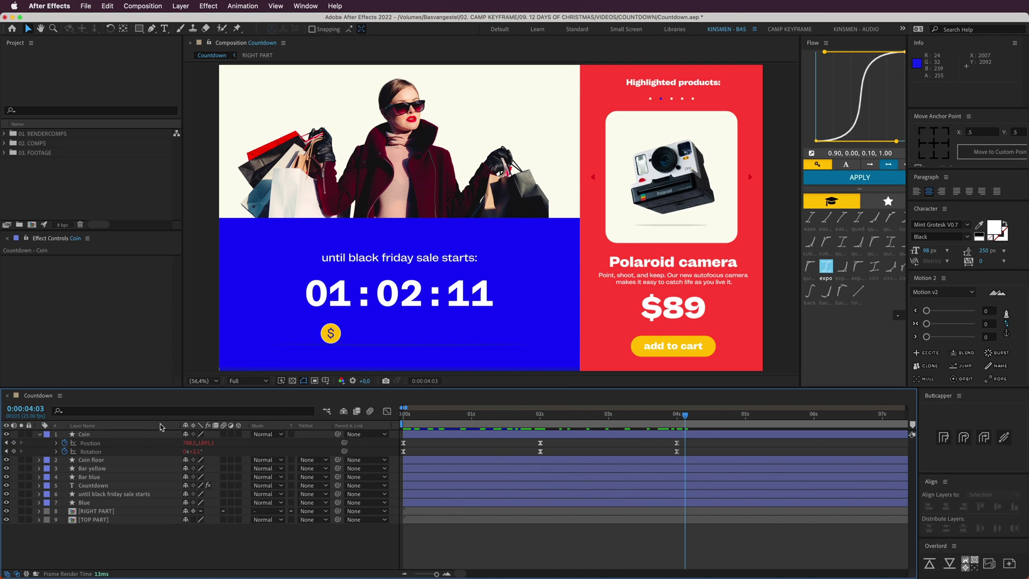
left_click(40, 434)
- Zoom the timeline out and scrub forward to 0:23:06, timer reading 00:39:09
scroll(348, 270, "down", 2)
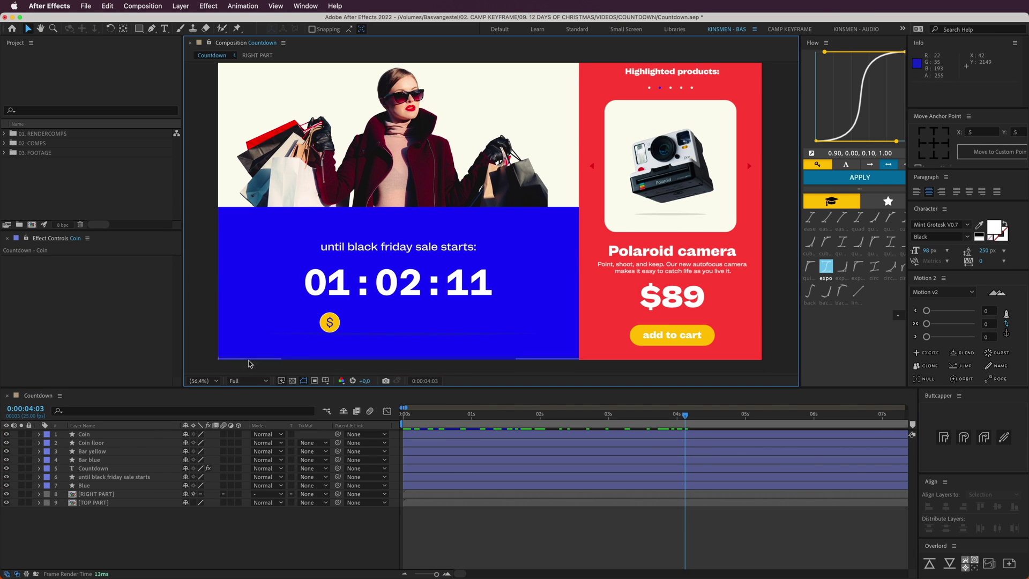
key("semicolon")
left_click_drag(426, 418, 828, 431)
key("minus")
mouse_move(595, 418)
left_mouse_down()
mouse_move(905, 426)
mouse_move(588, 432)
left_mouse_up()
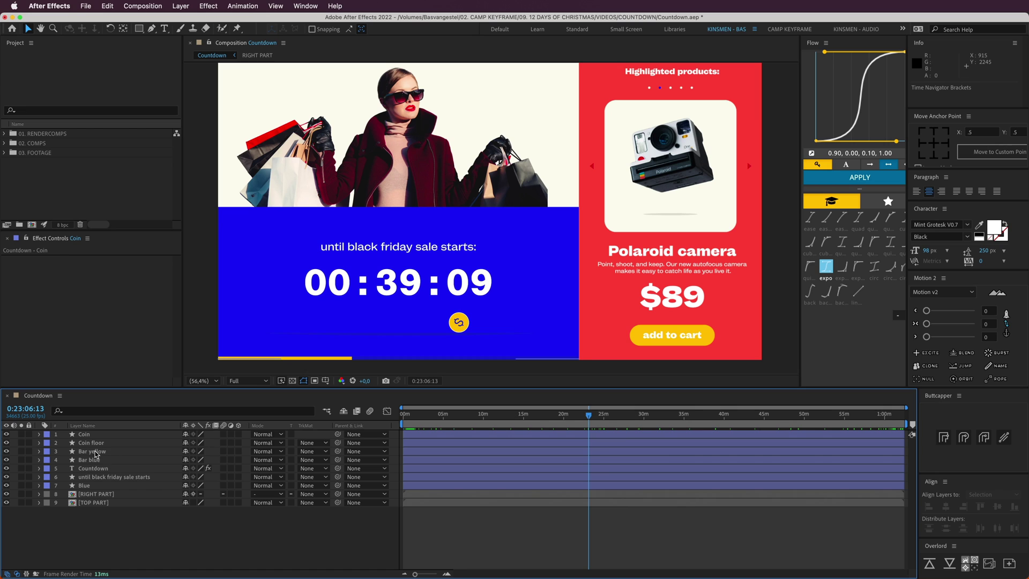
- Expand the Bar yellow layer to show Trim Paths 1's Start, End and Offset values
left_click(94, 451)
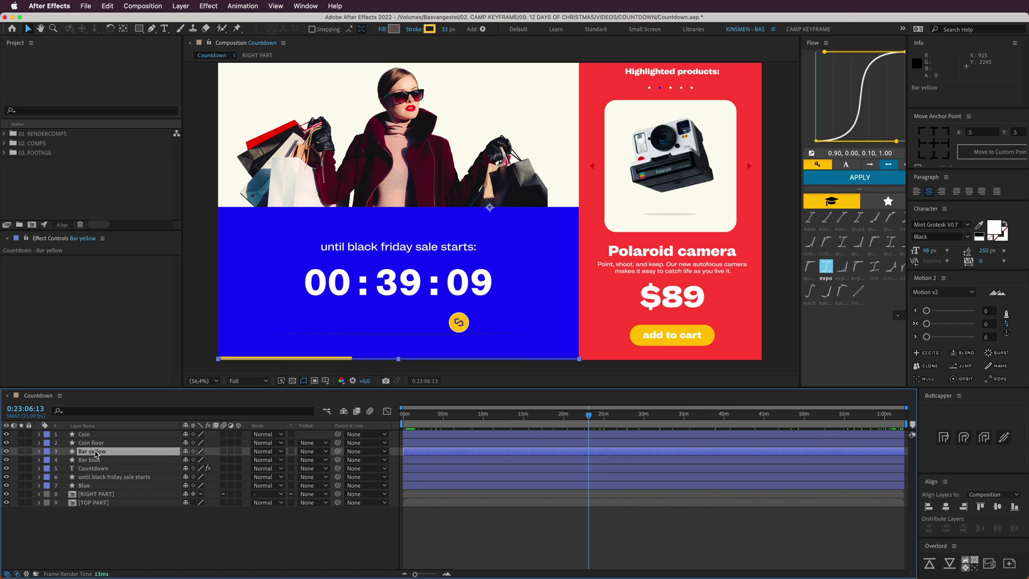
left_click(38, 451)
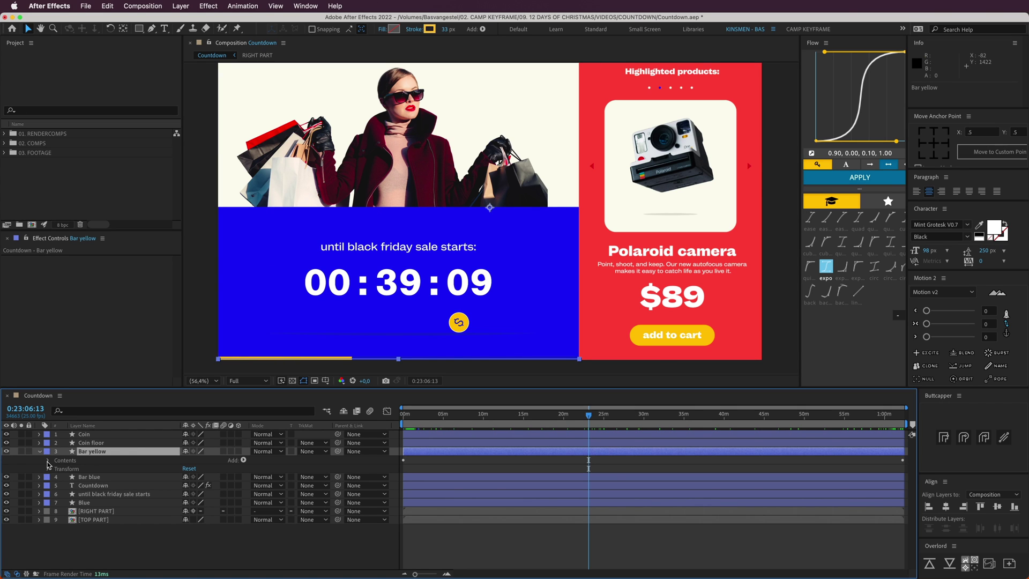
left_click(47, 461)
left_click(86, 478)
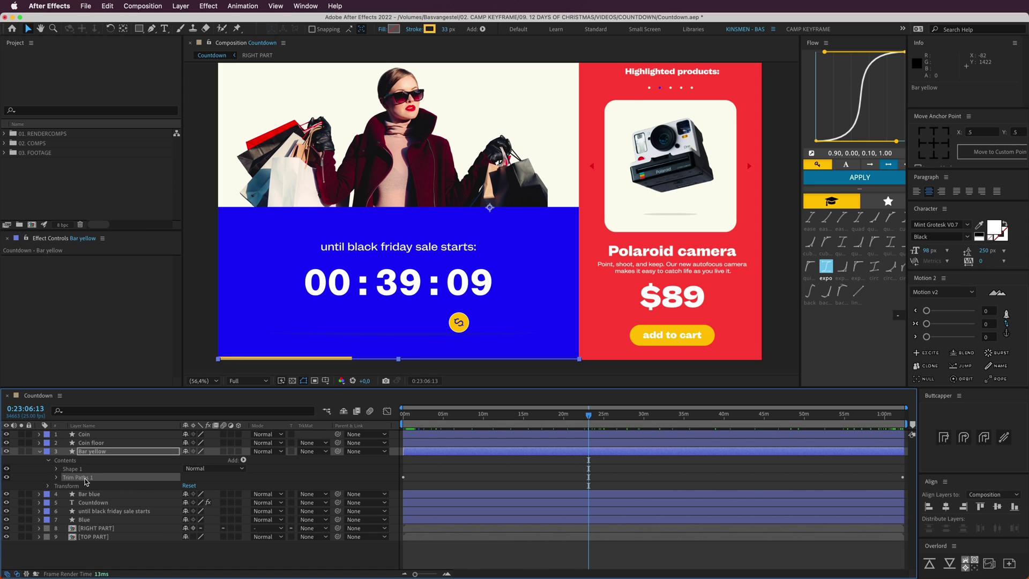
left_click(56, 477)
left_click(470, 475)
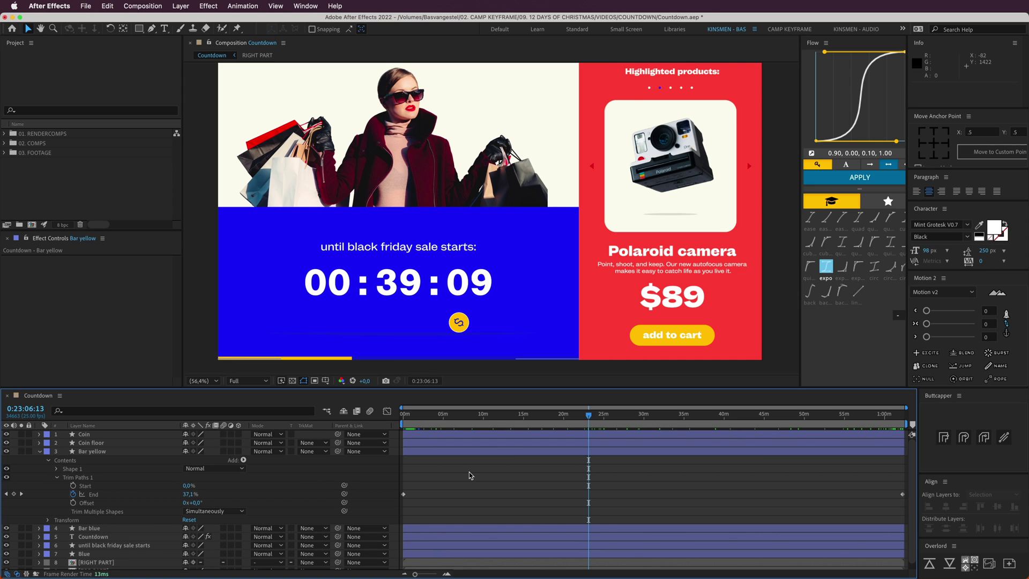
- Check the trim End keyframe at the composition start reads 0%
left_click_drag(412, 417, 395, 419)
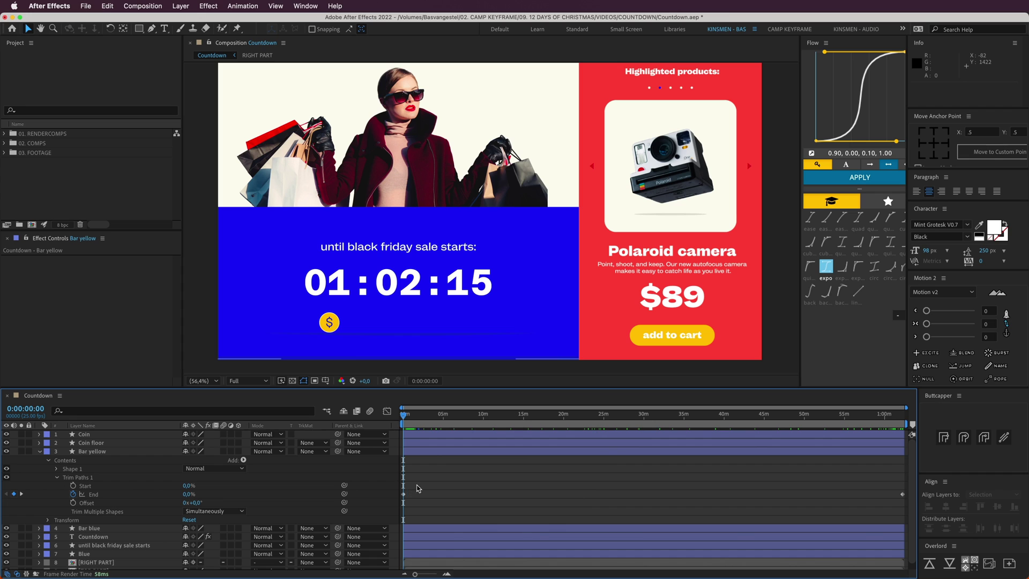
left_click_drag(420, 482, 396, 507)
left_click(898, 431)
- Check the end-of-composition trim keyframe reads 100%, then scrub the timeline to watch the yellow bar grow
key("End")
left_click(424, 284)
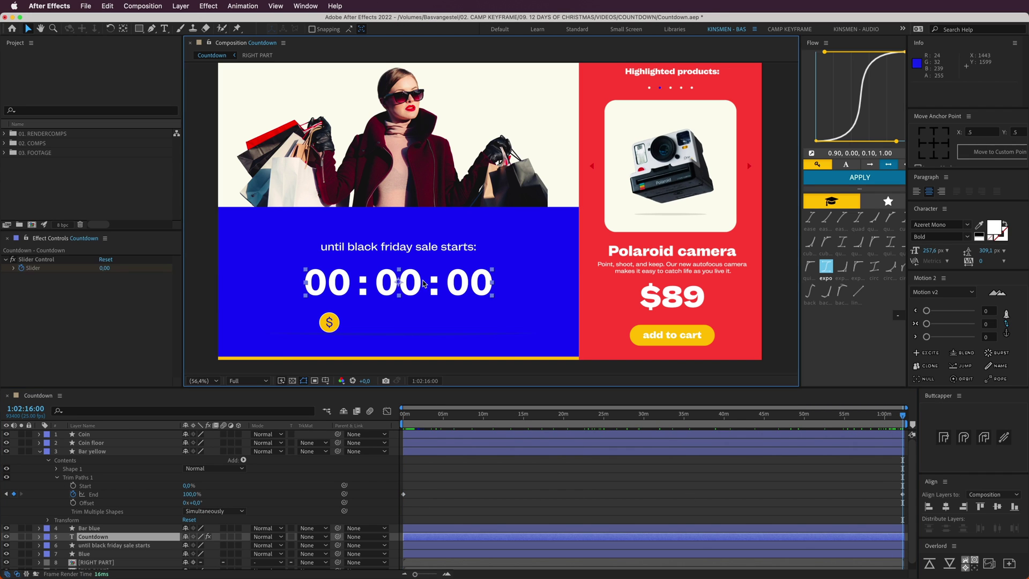
left_click_drag(831, 468, 907, 498)
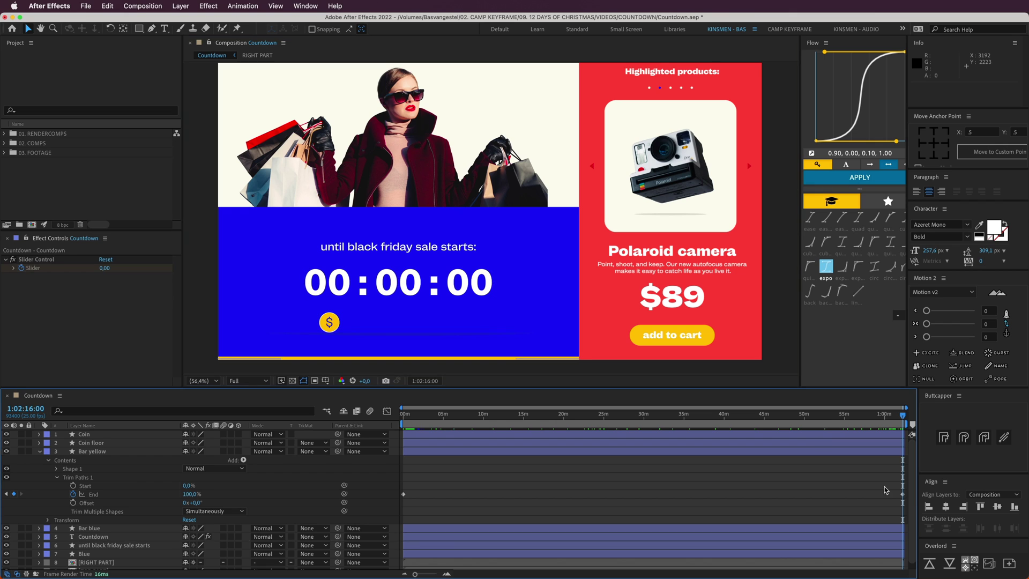
left_click(465, 521)
left_click(478, 419)
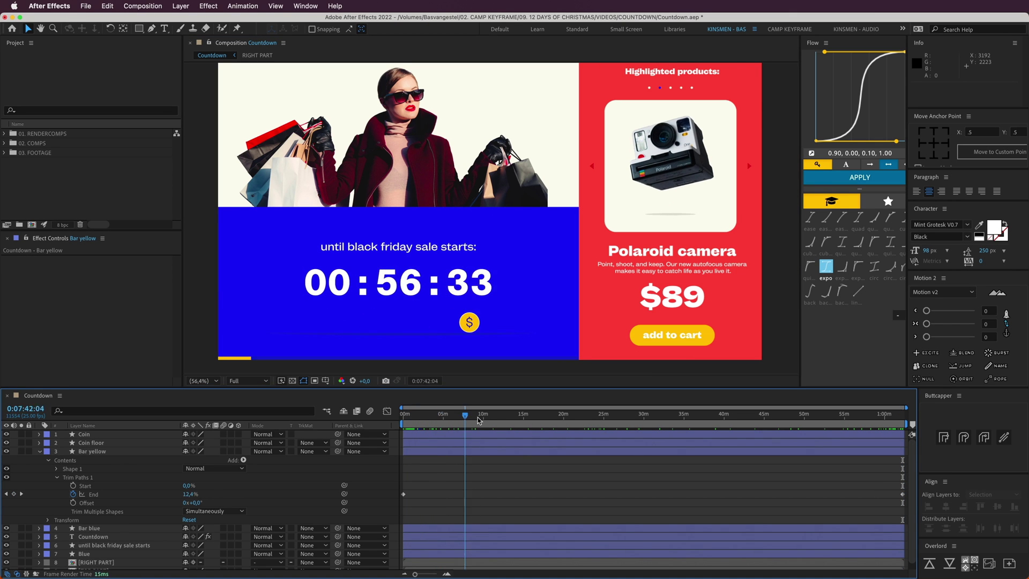
left_click_drag(478, 420, 402, 474)
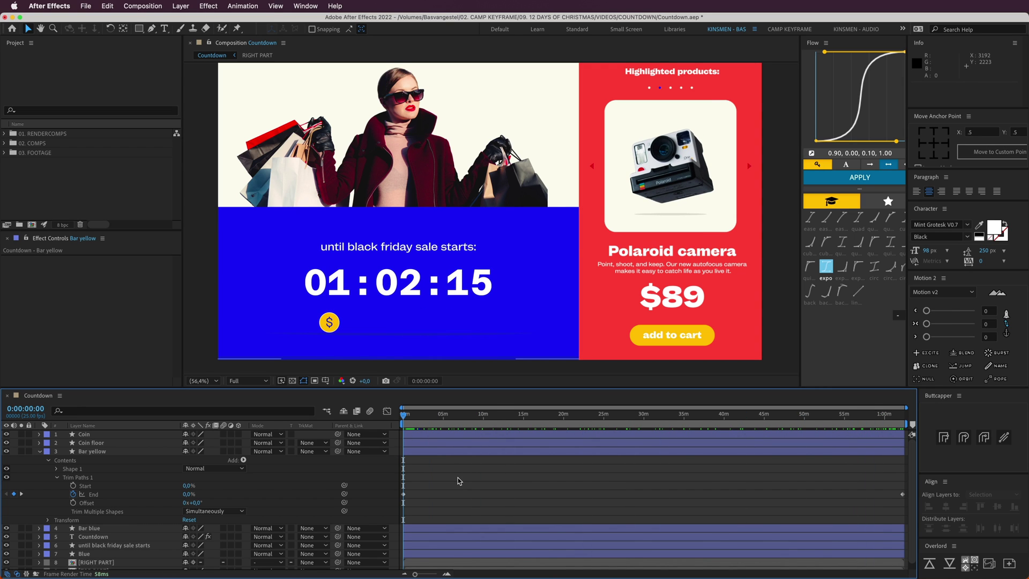